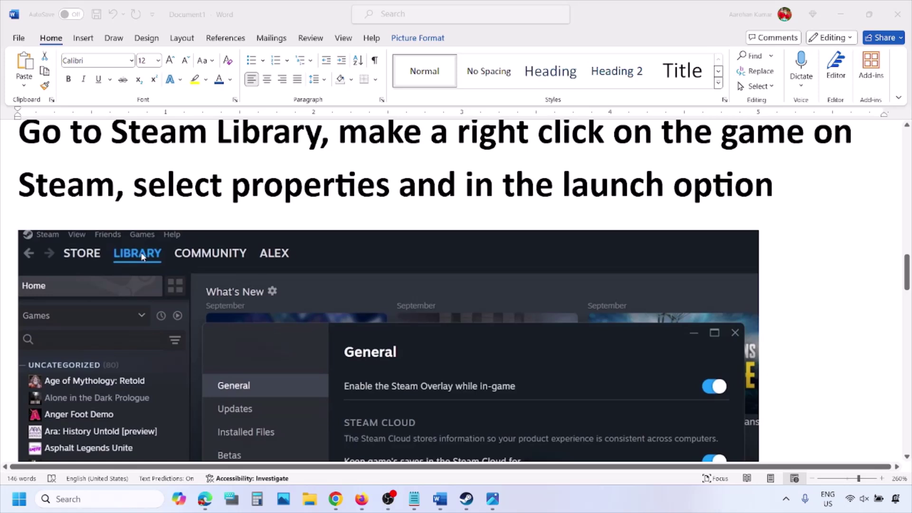
# Highlight the phrases about the game's context menu and "select properties" in the Steam launch option instructions
pyautogui.click(347, 142)
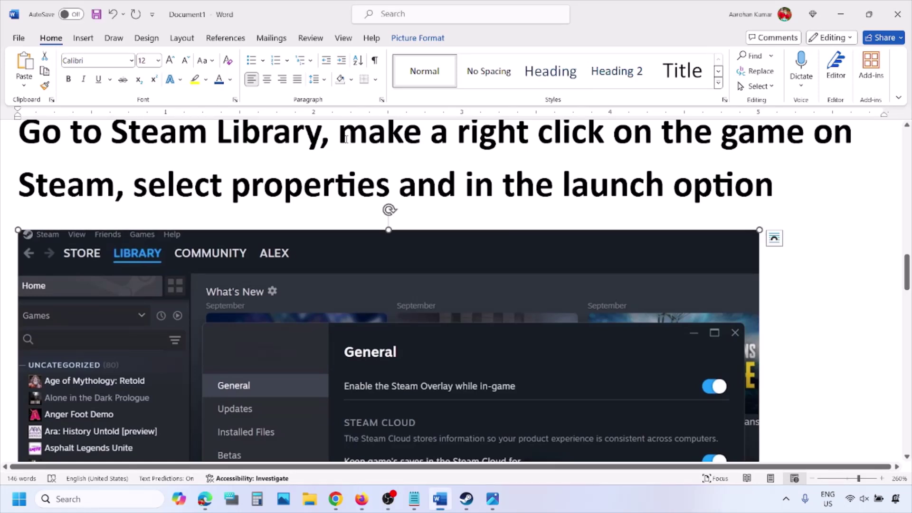
pyautogui.moveTo(340, 138); pyautogui.dragTo(813, 147)
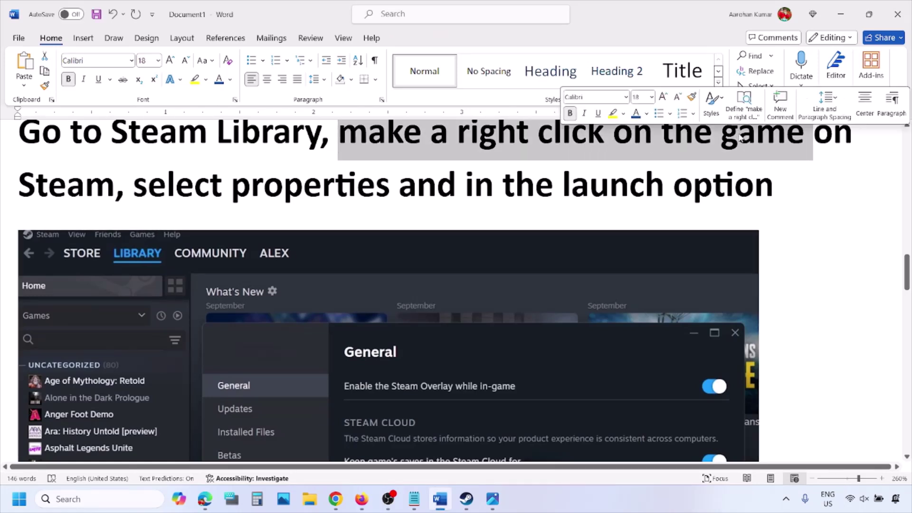
pyautogui.moveTo(223, 185); pyautogui.dragTo(391, 188)
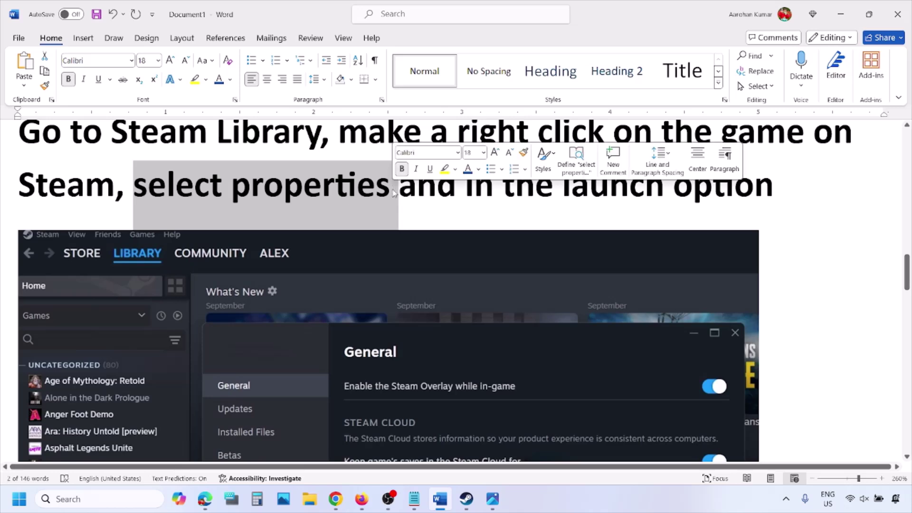
# Examine the document's Steam launch options screenshots for the -dx11, -d3d11 and -dx12 parameters
pyautogui.scroll(-6, 392, 190)
pyautogui.scroll(3, 393, 190)
pyautogui.rightClick(393, 187)
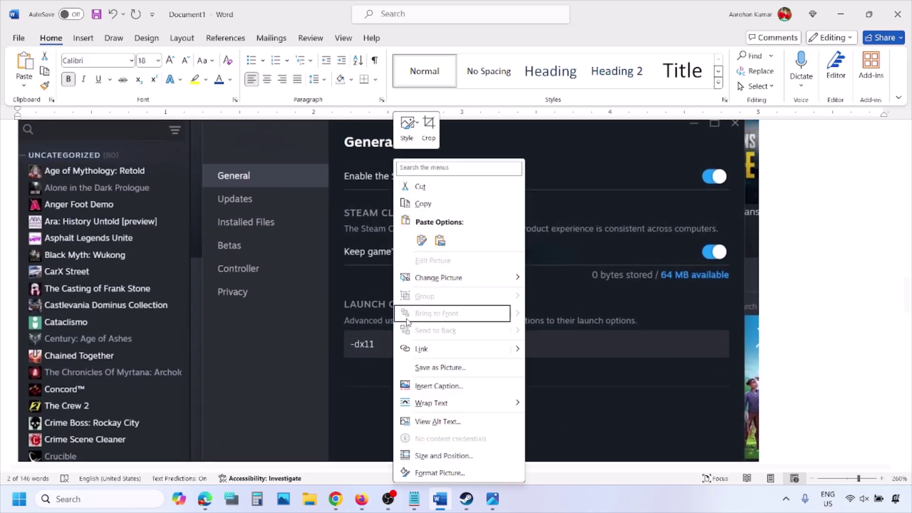
pyautogui.click(361, 350)
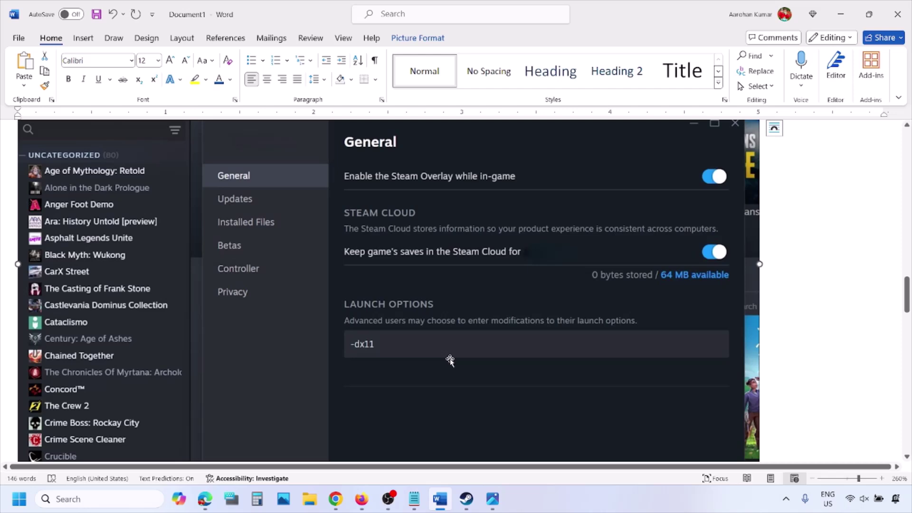
pyautogui.scroll(-10, 450, 360)
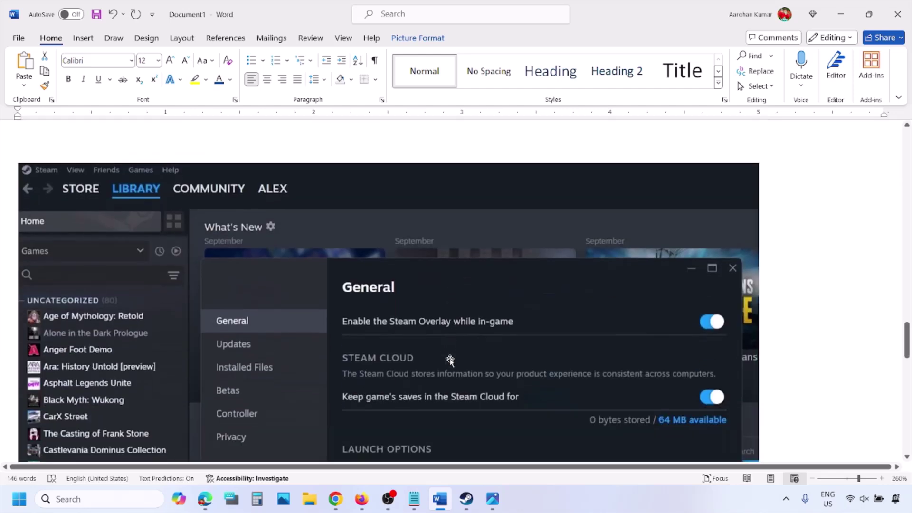
pyautogui.scroll(-5, 450, 360)
pyautogui.scroll(1, 399, 270)
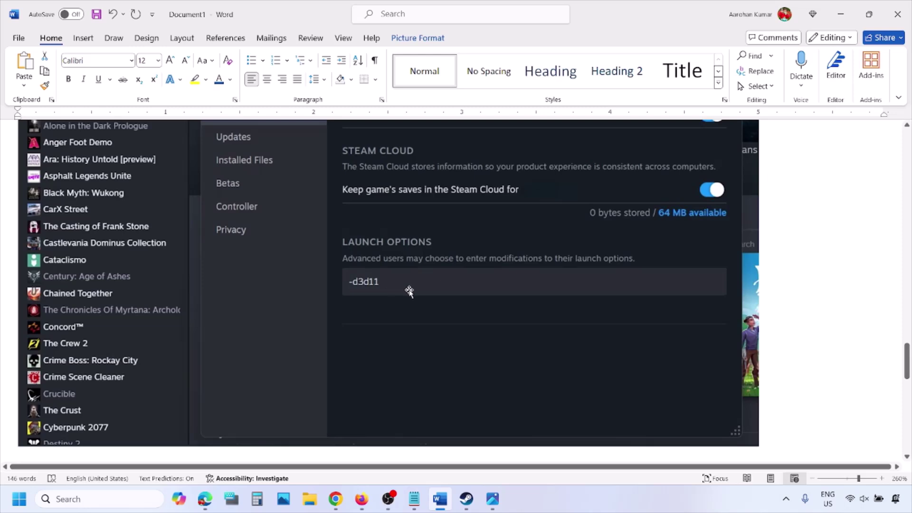
pyautogui.scroll(-8, 409, 292)
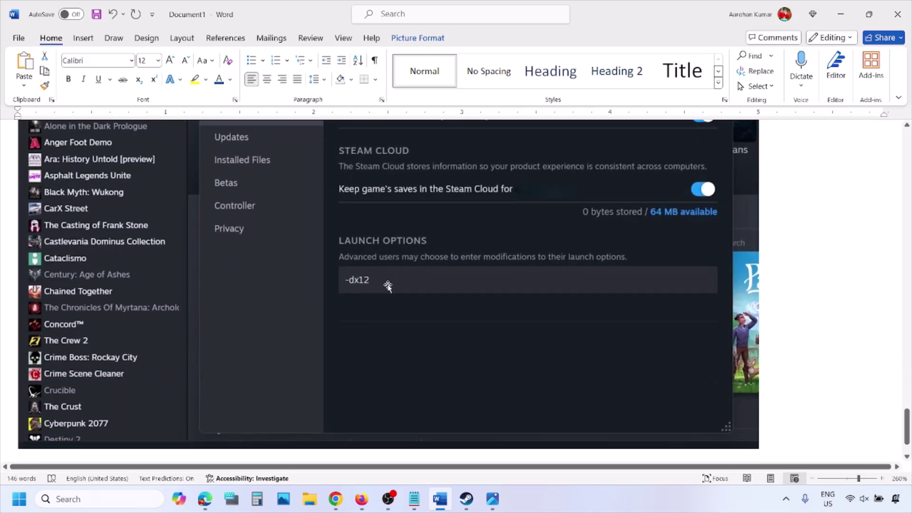
# Switch to Steam and show the Windows power options that include Restart
pyautogui.click(466, 498)
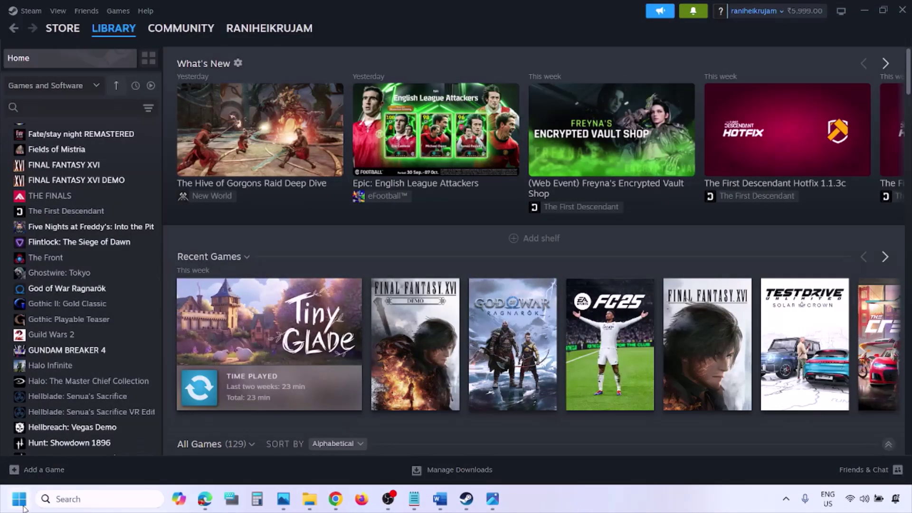
pyautogui.press('super')
pyautogui.click(345, 458)
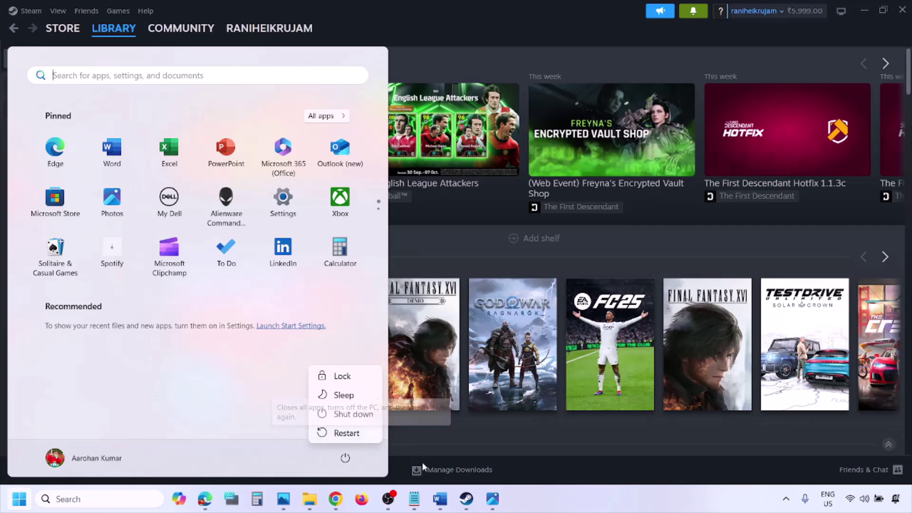
# Switch to the Word troubleshooting document and highlight the Step 2 instruction on running the game as an administrator from its installation folder
pyautogui.click(441, 503)
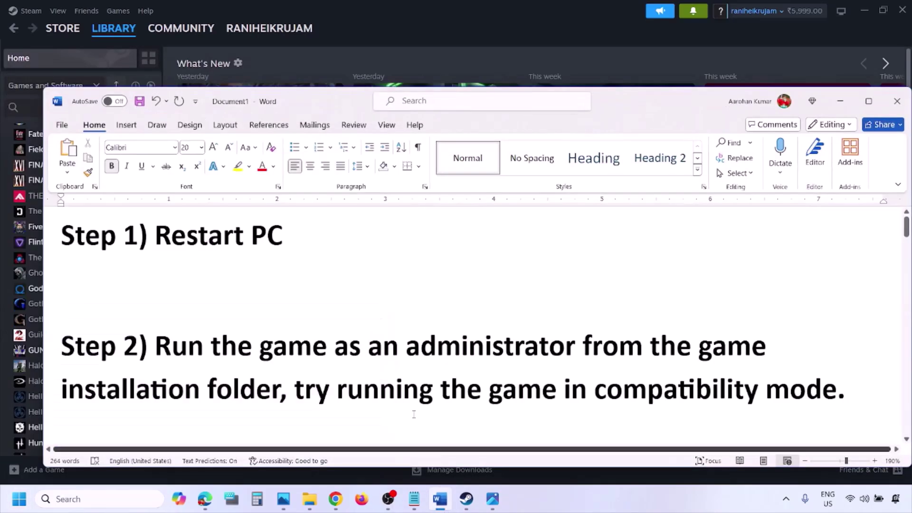
pyautogui.moveTo(159, 344); pyautogui.dragTo(692, 340)
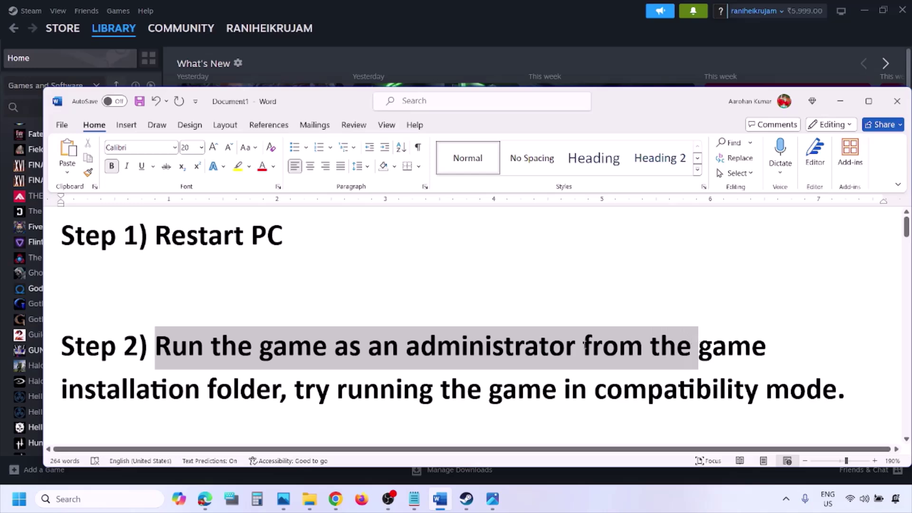
pyautogui.moveTo(585, 345); pyautogui.dragTo(266, 389)
# Switch to Photos and examine the Manage > Browse local files command for the game in 1.png
pyautogui.click(577, 501)
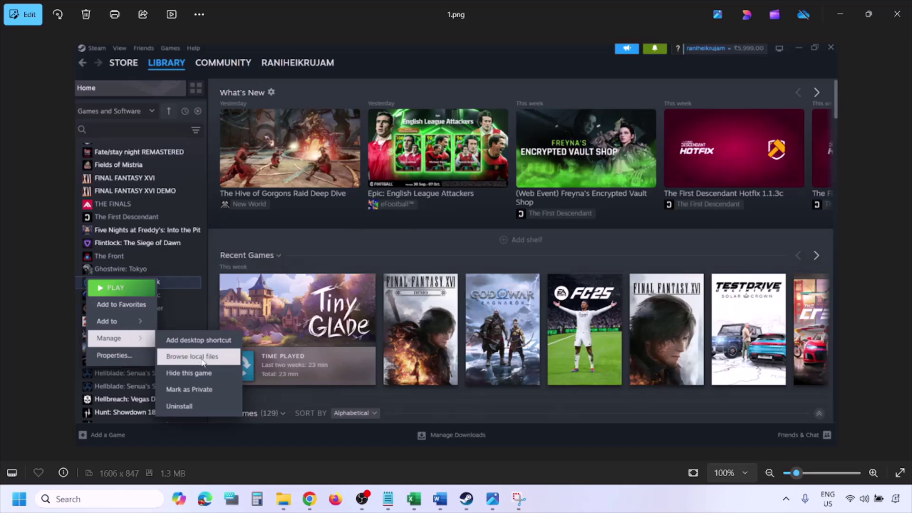
pyautogui.scroll(2, 215, 360)
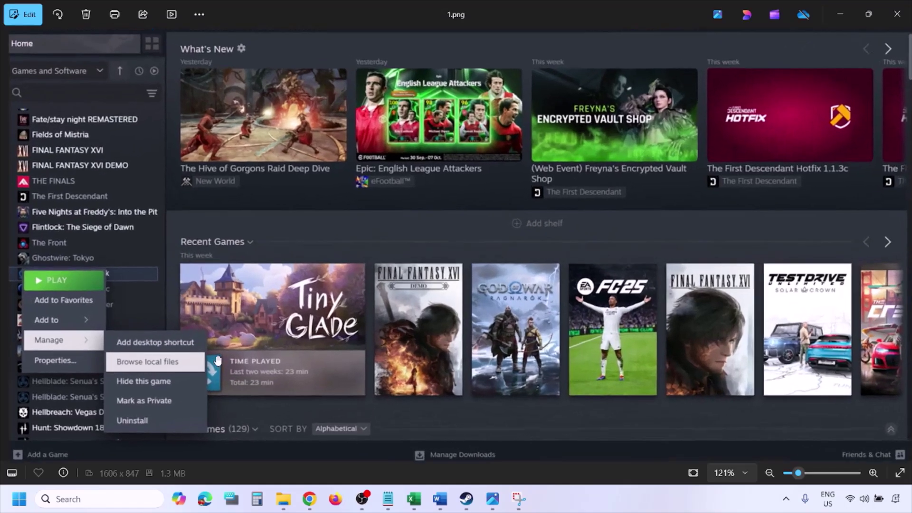
pyautogui.scroll(-2, 182, 367)
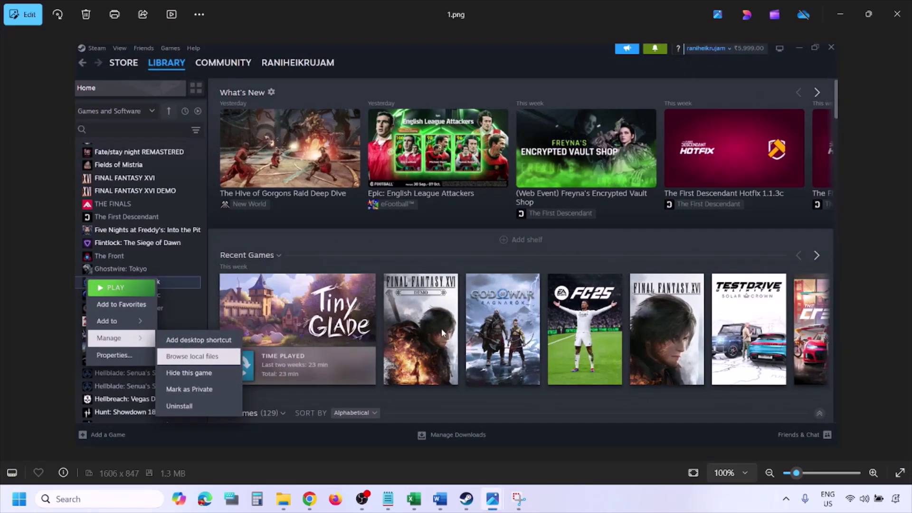
# View 2.png and examine the Properties command in the game file's context menu up close
pyautogui.press('Right')
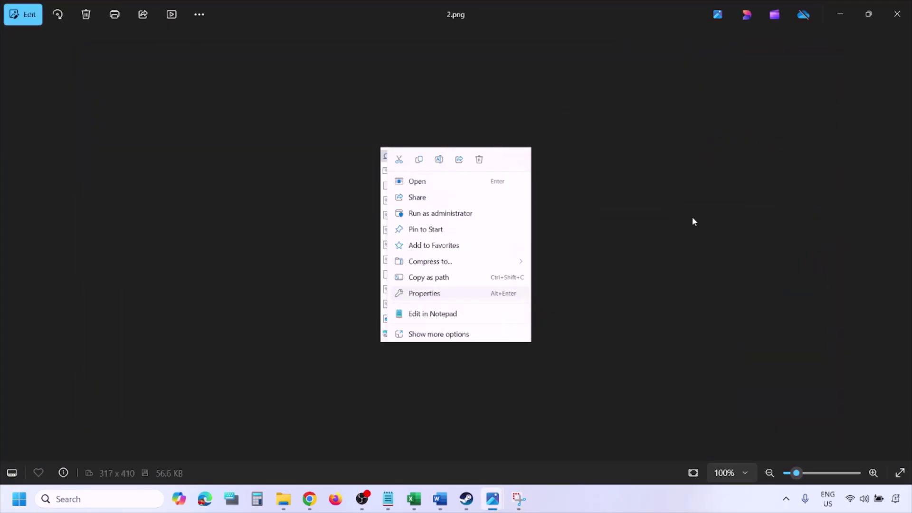
pyautogui.scroll(5, 449, 288)
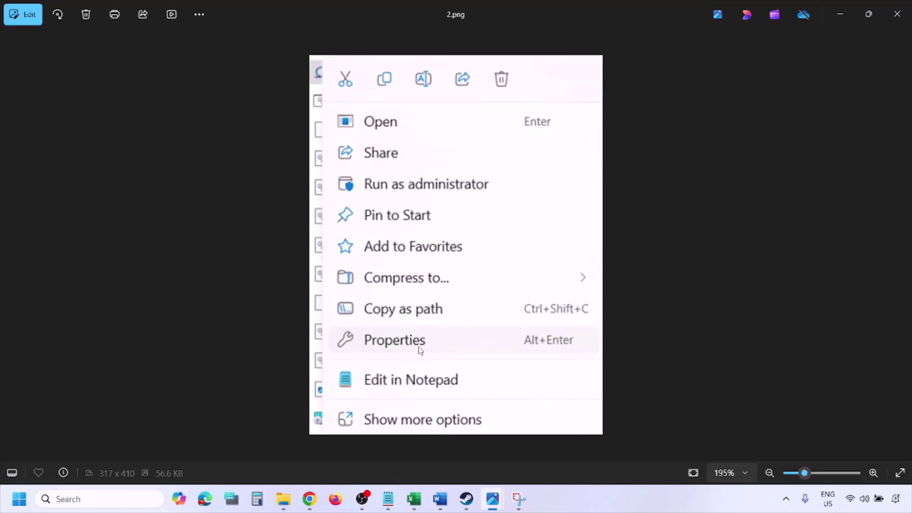
pyautogui.scroll(-5, 420, 351)
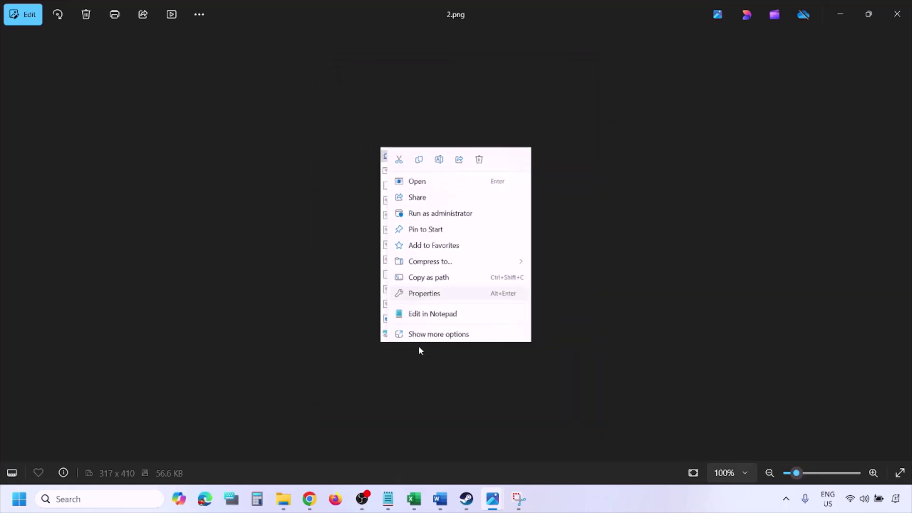
# View 3.png and examine the "Run this program as an administrator" option in the Compatibility settings
pyautogui.press('Right')
pyautogui.scroll(1, 272, 268)
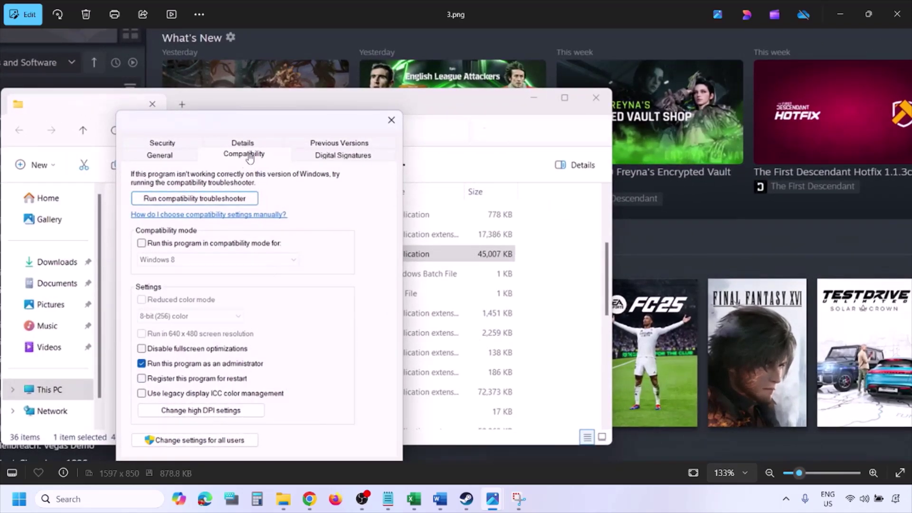
pyautogui.moveTo(201, 353); pyautogui.dragTo(195, 311)
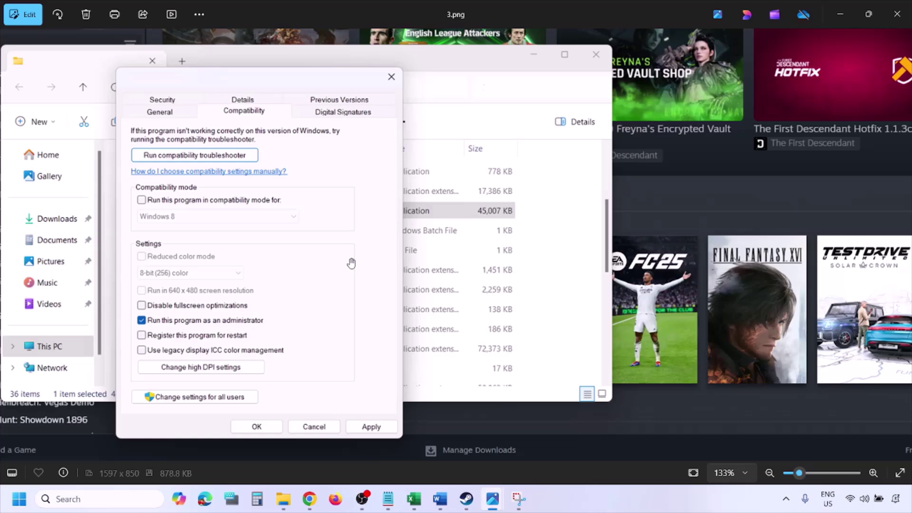
pyautogui.scroll(-2, 351, 263)
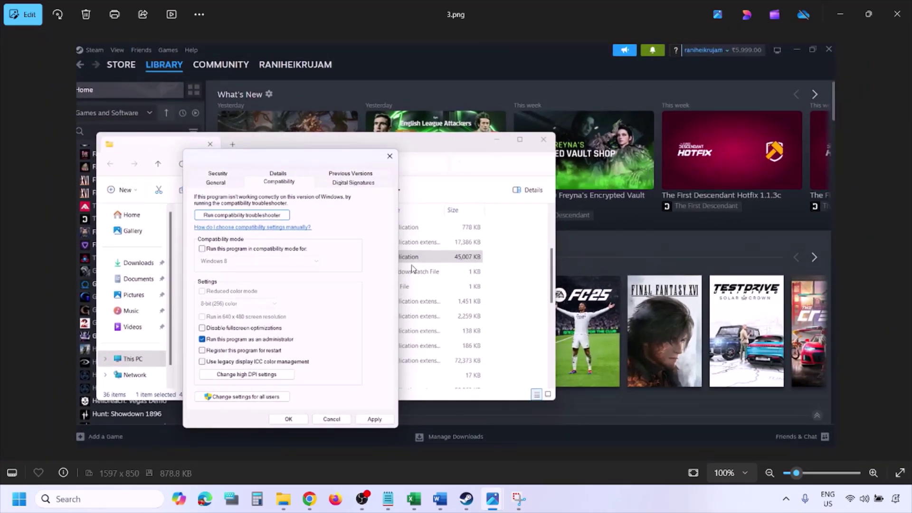
# View 4.png and examine the "Run this program in compatibility mode for" option with Windows 8
pyautogui.press('Right')
pyautogui.scroll(2, 411, 268)
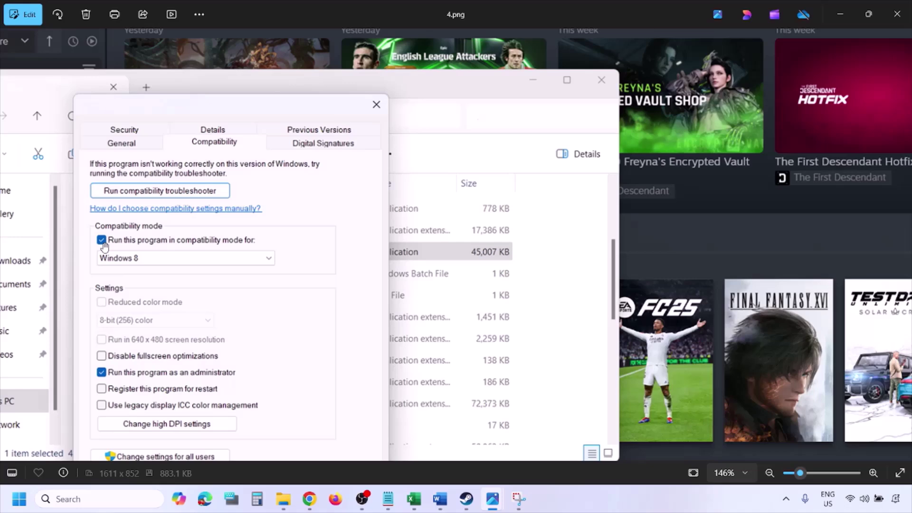
pyautogui.moveTo(124, 255); pyautogui.dragTo(119, 220)
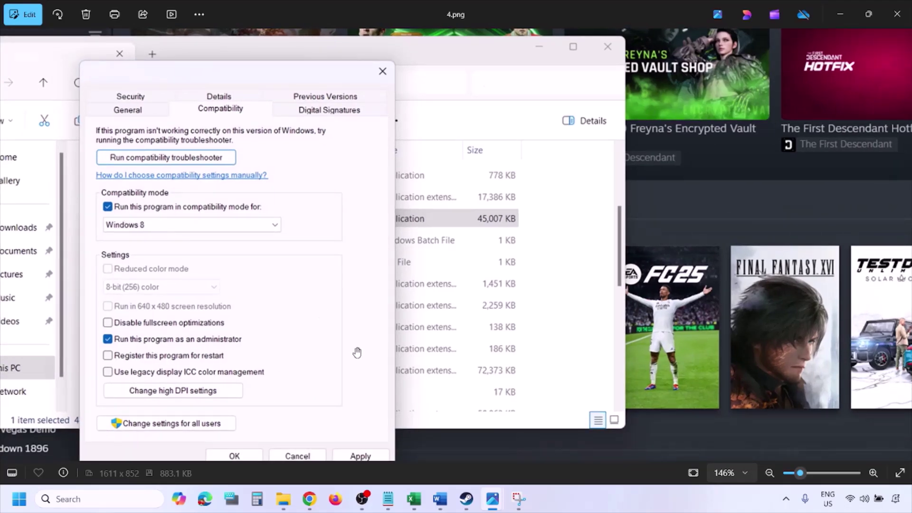
pyautogui.moveTo(350, 354); pyautogui.dragTo(356, 326)
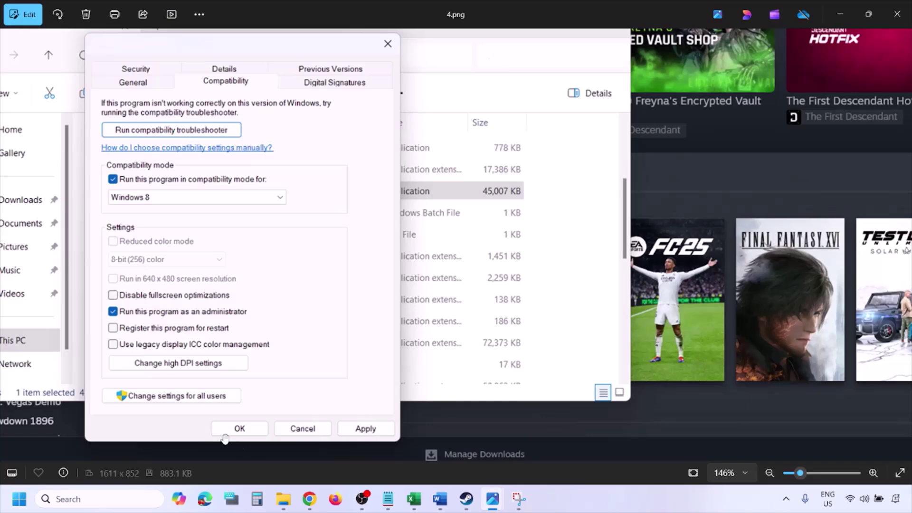
pyautogui.scroll(-3, 489, 335)
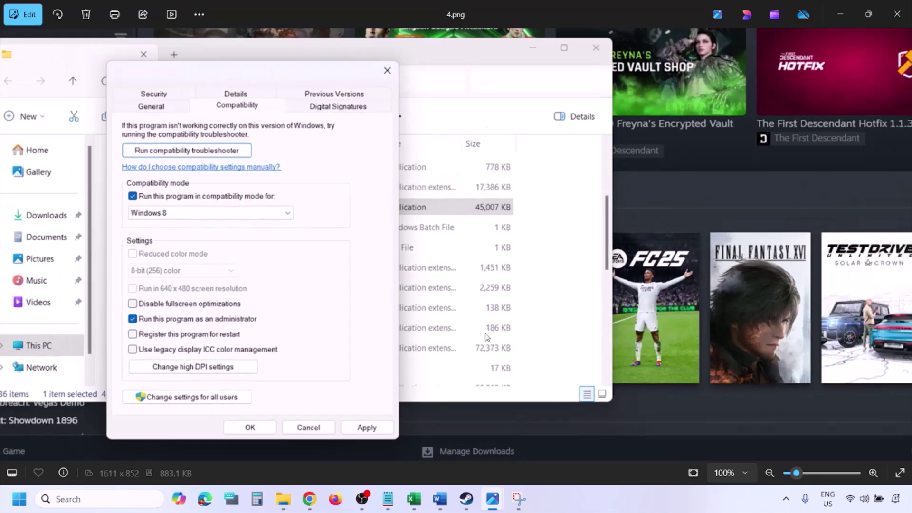
# View 5.png and examine the list of Windows versions for compatibility mode, including Windows 7
pyautogui.press('Right')
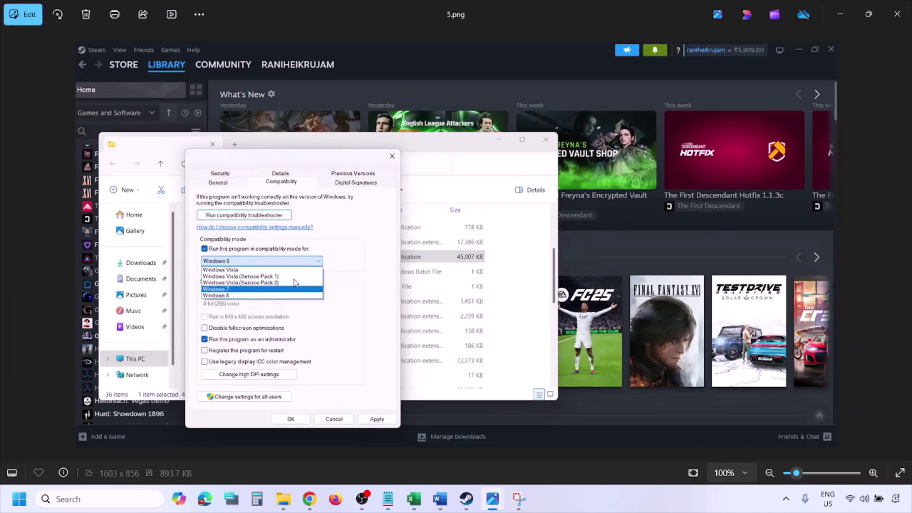
pyautogui.scroll(2, 296, 283)
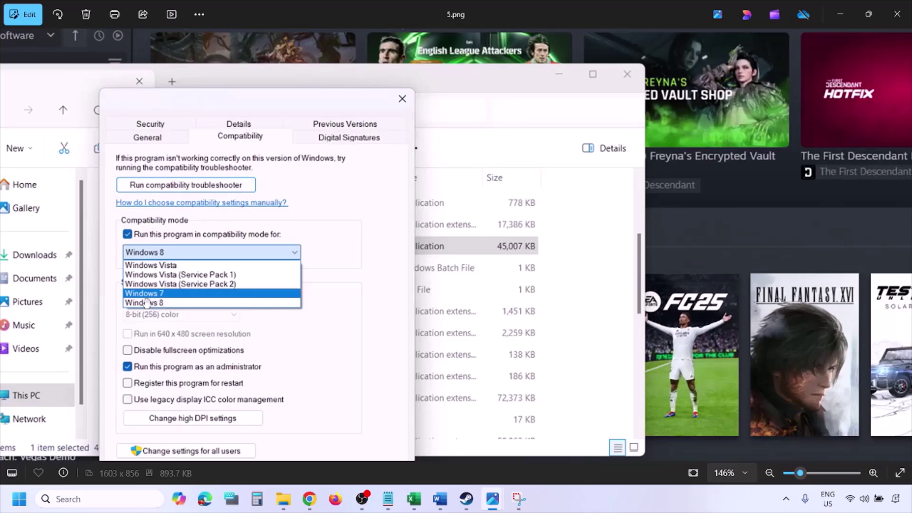
pyautogui.scroll(-3, 175, 298)
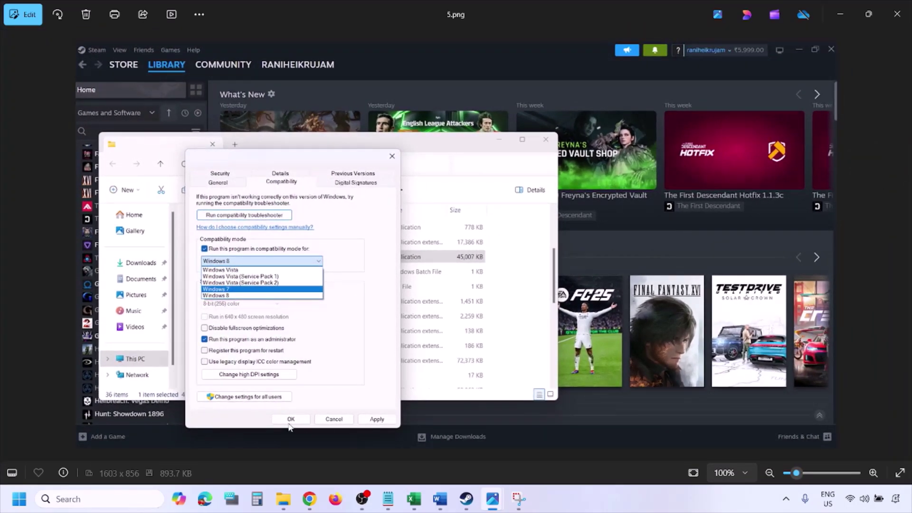
# View 6.png and examine the "Disable fullscreen optimizations" option alongside Windows 7 compatibility mode and the administrator setting
pyautogui.press('Right')
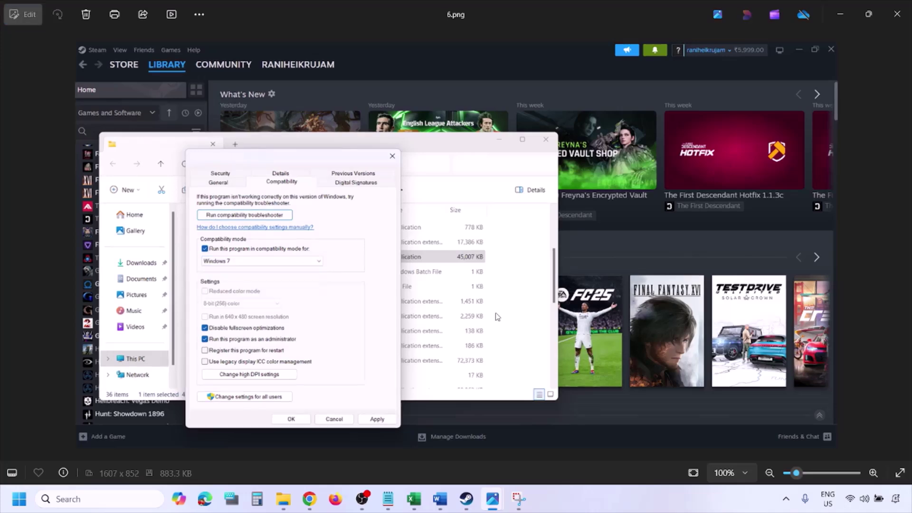
pyautogui.scroll(3, 298, 281)
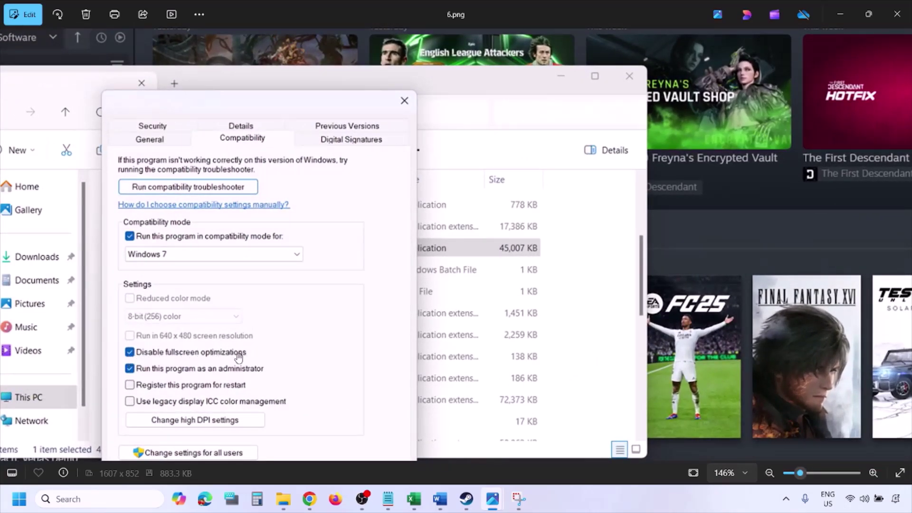
pyautogui.moveTo(259, 333); pyautogui.dragTo(300, 243)
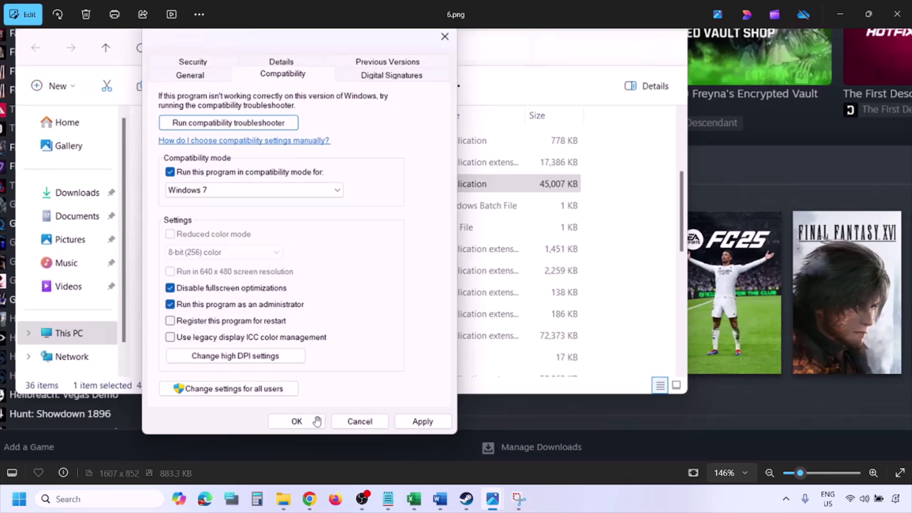
pyautogui.scroll(-4, 306, 425)
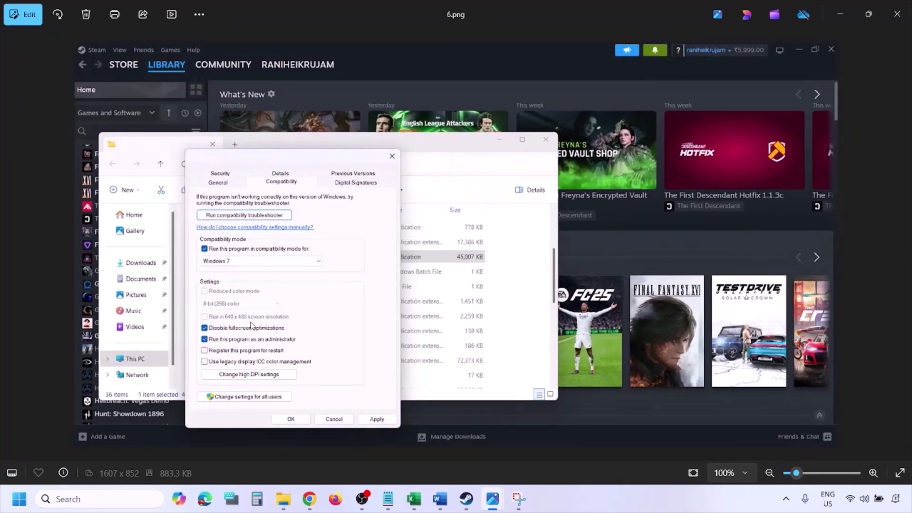
pyautogui.scroll(4, 252, 326)
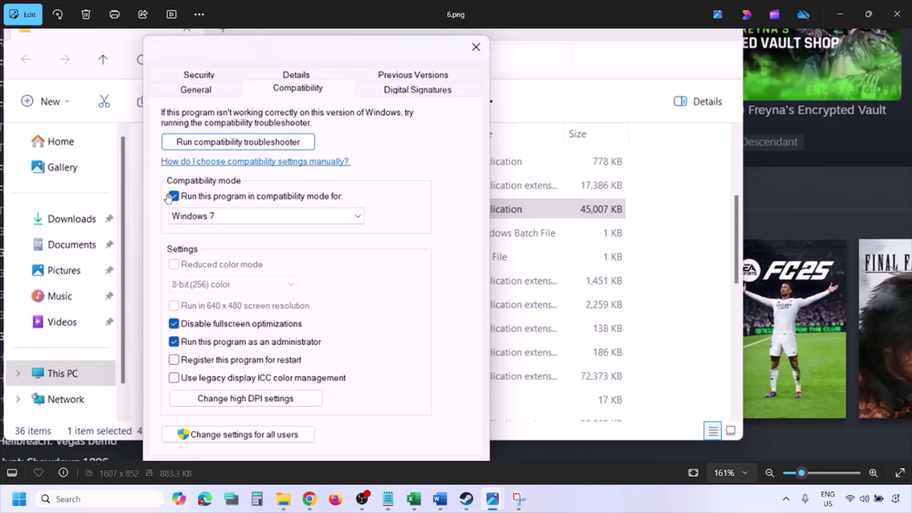
pyautogui.scroll(-4, 259, 279)
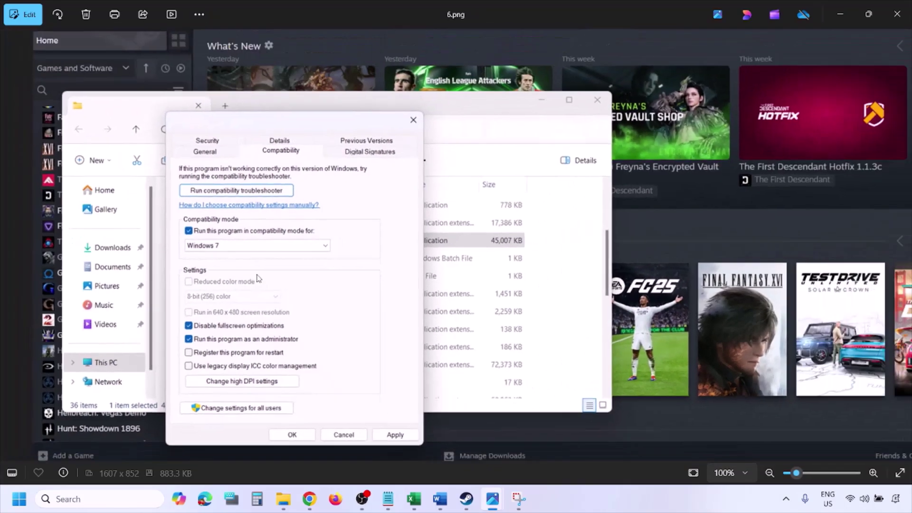
# View 7.png and examine the Compatibility settings with the compatibility mode, fullscreen optimizations and administrator options cleared
pyautogui.press('Right')
pyautogui.scroll(5, 259, 279)
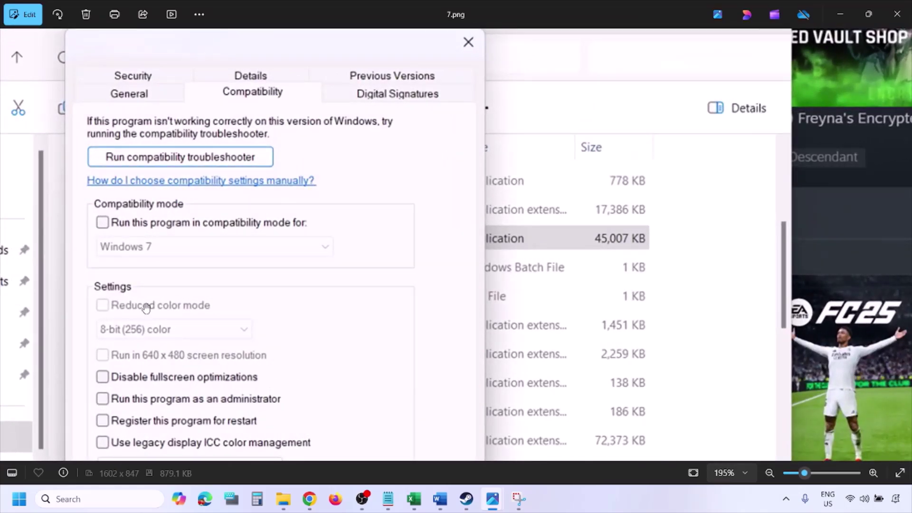
pyautogui.scroll(-3, 147, 308)
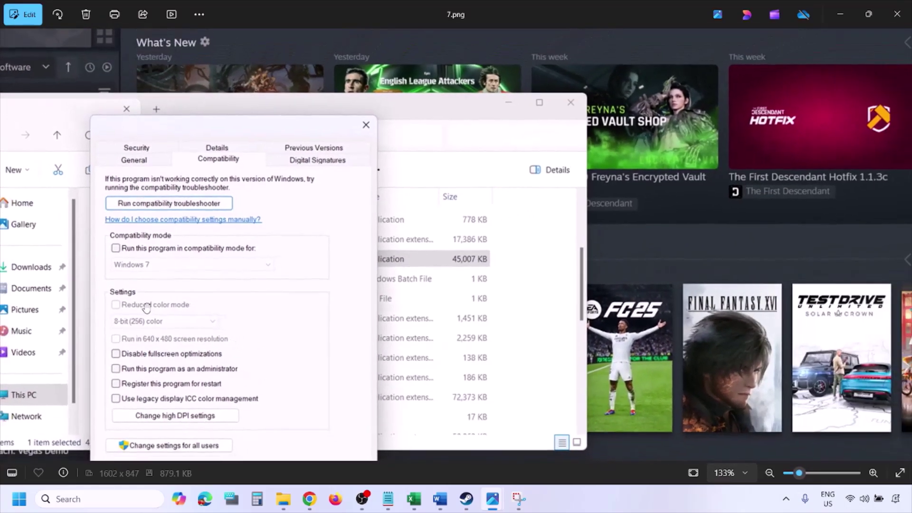
pyautogui.moveTo(236, 313); pyautogui.dragTo(238, 258)
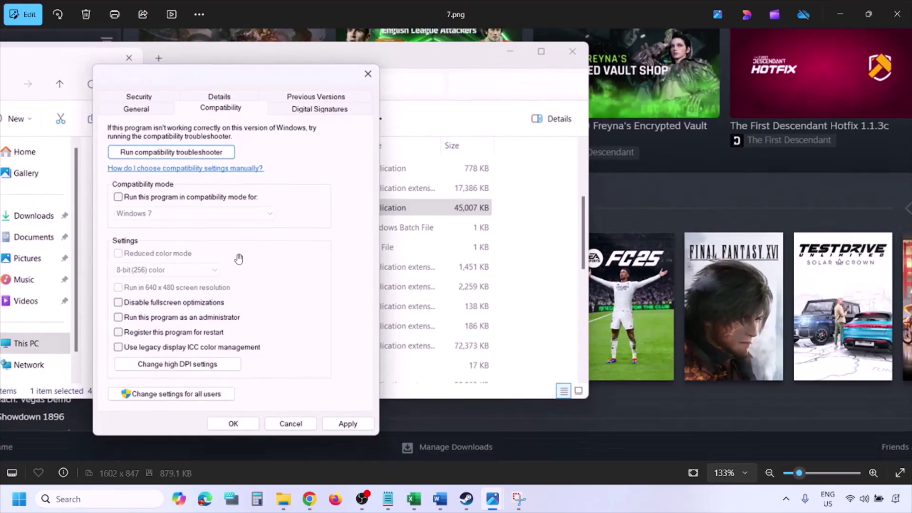
pyautogui.click(568, 505)
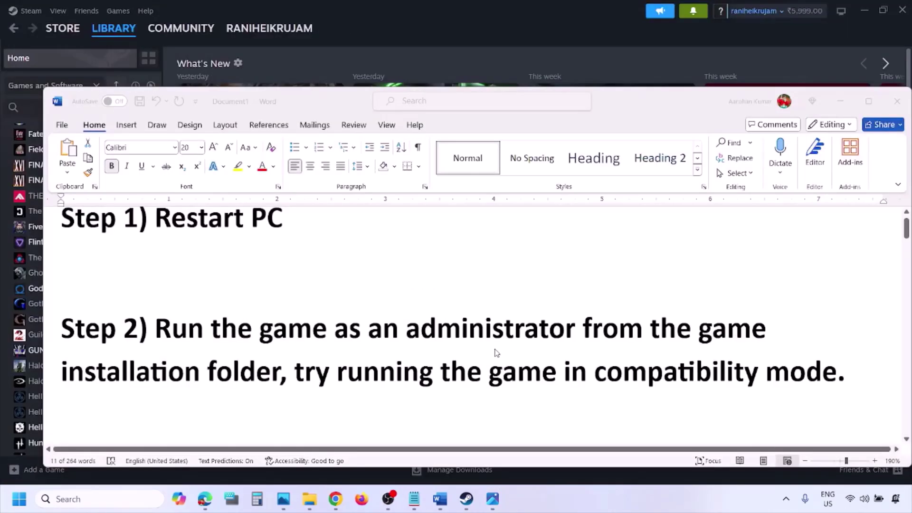
# Read Step 3 on verifying the game files and view 0.png showing the game's Properties option in the Steam library
pyautogui.scroll(-3, 495, 352)
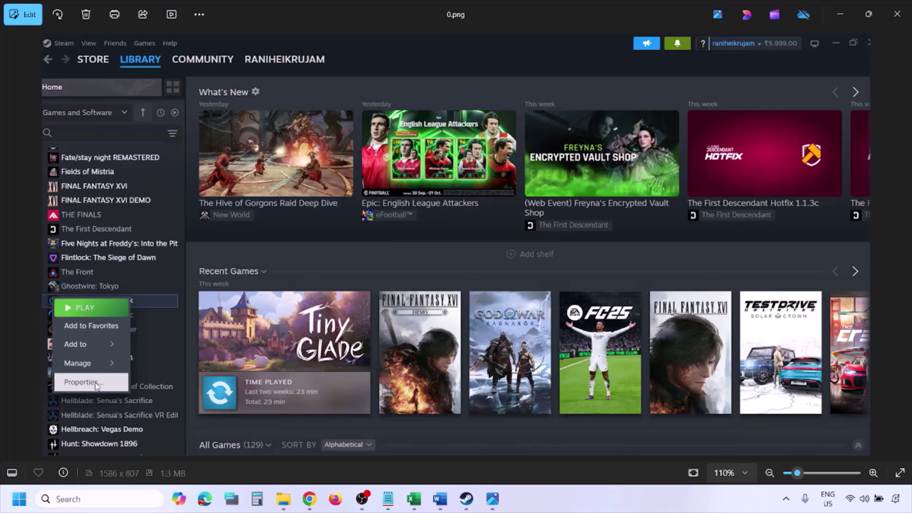
pyautogui.scroll(-1, 327, 298)
pyautogui.click(327, 298)
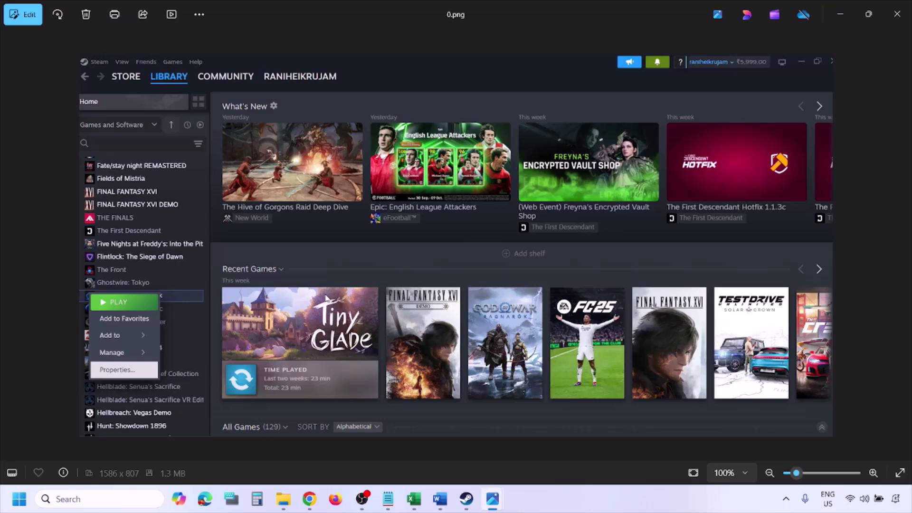
pyautogui.press('Right')
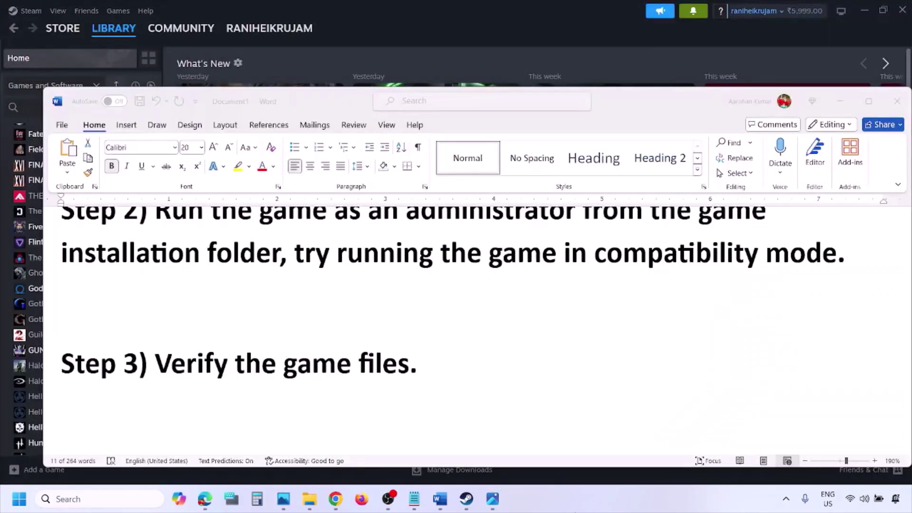
# Read Step 4 on allowing the game exe file through antivirus and firewall, and highlight "Windows Security" in it
pyautogui.scroll(-3, 483, 439)
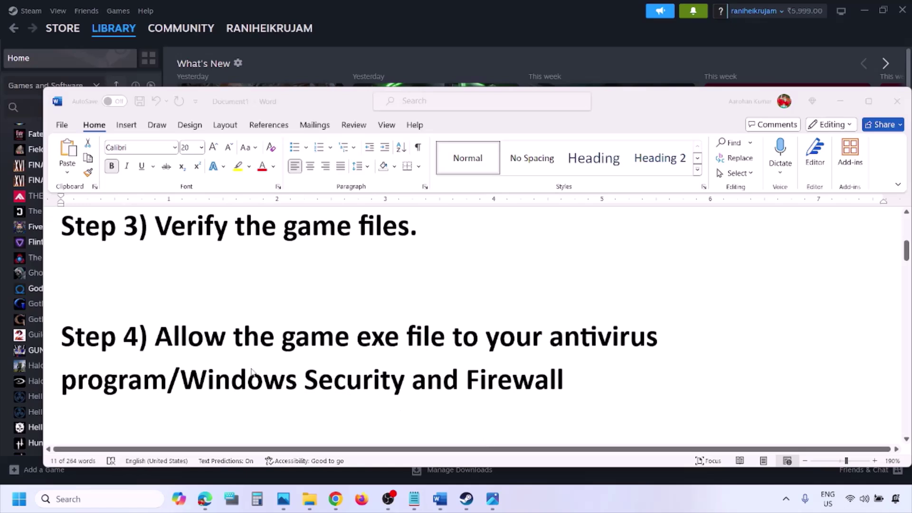
pyautogui.click(167, 379)
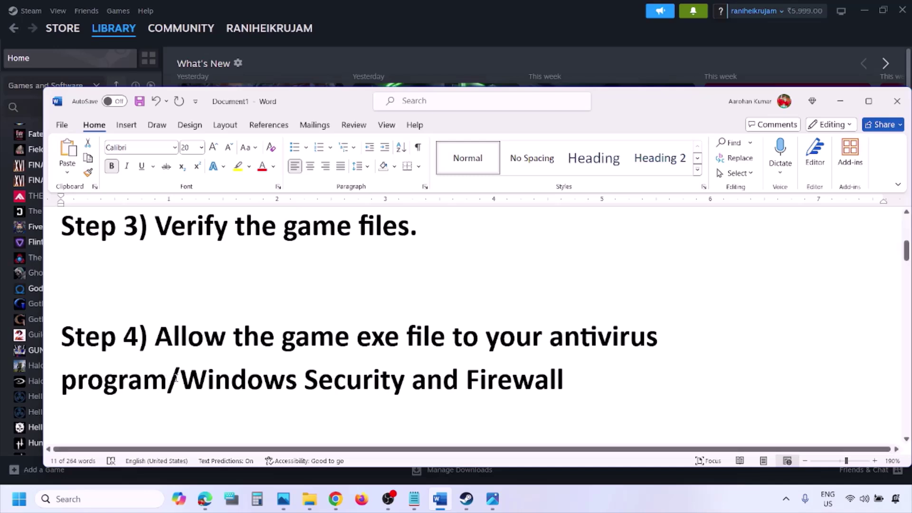
pyautogui.moveTo(186, 380); pyautogui.dragTo(402, 380)
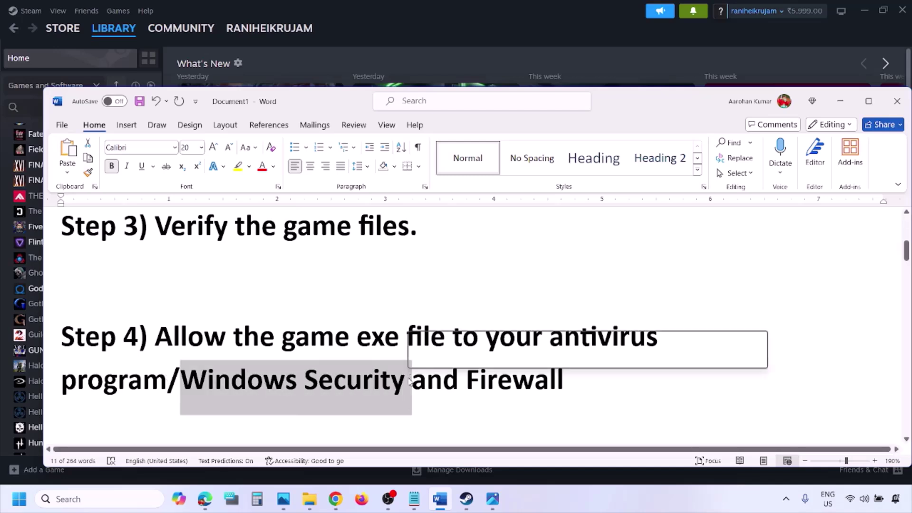
pyautogui.click(605, 508)
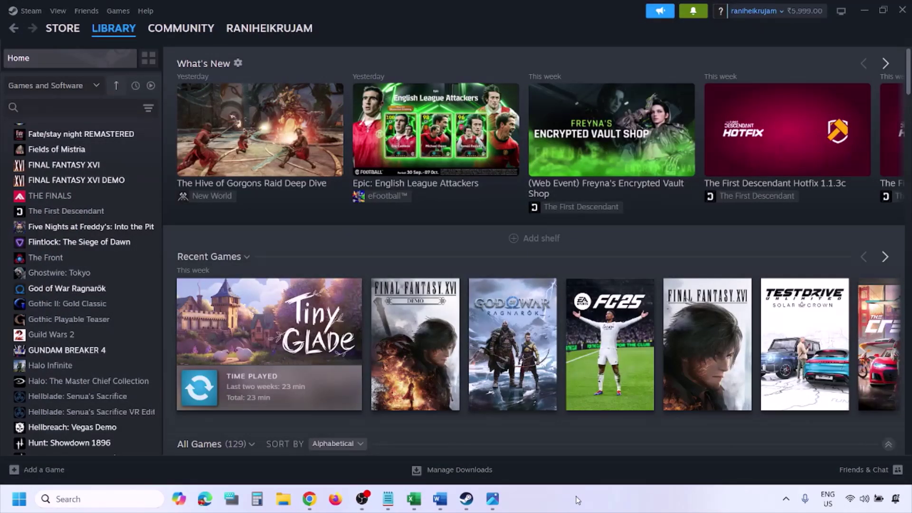
# Switch to Windows Settings and open Virus & threat protection from the Windows Security page under Privacy & security
pyautogui.press('super+i')
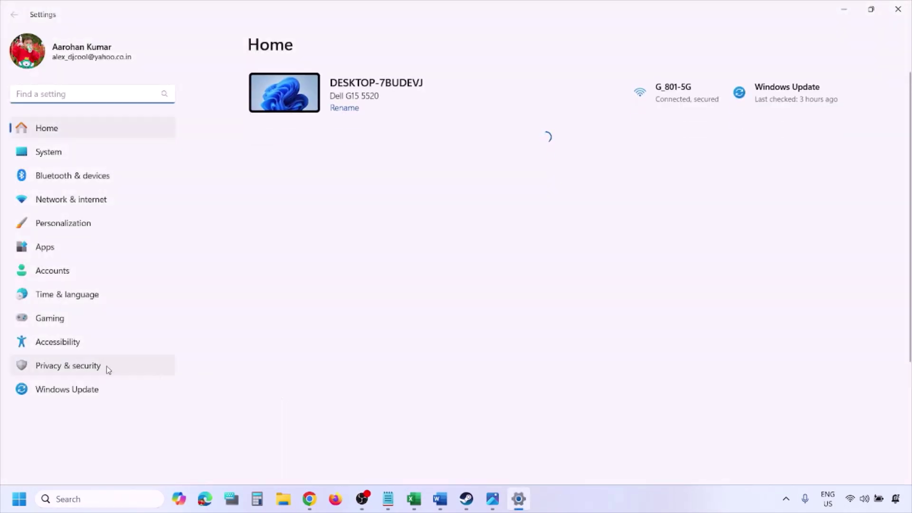
pyautogui.click(95, 367)
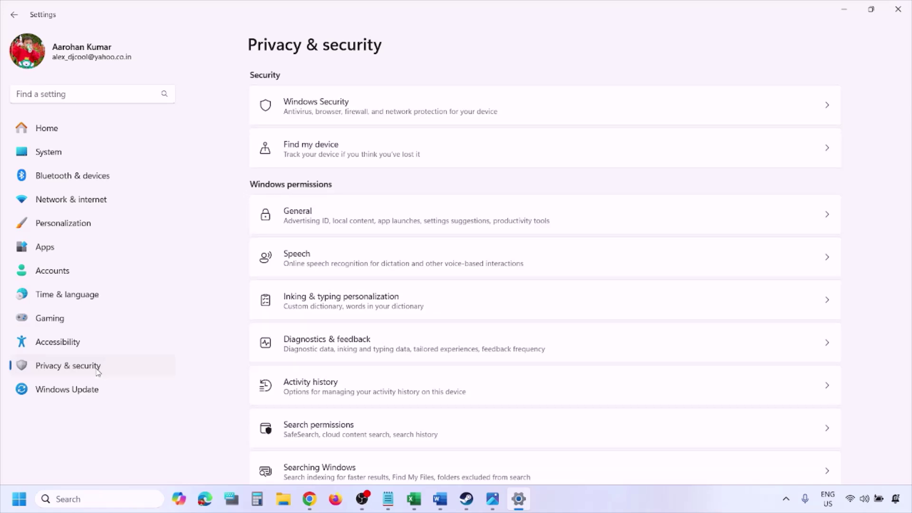
pyautogui.click(329, 113)
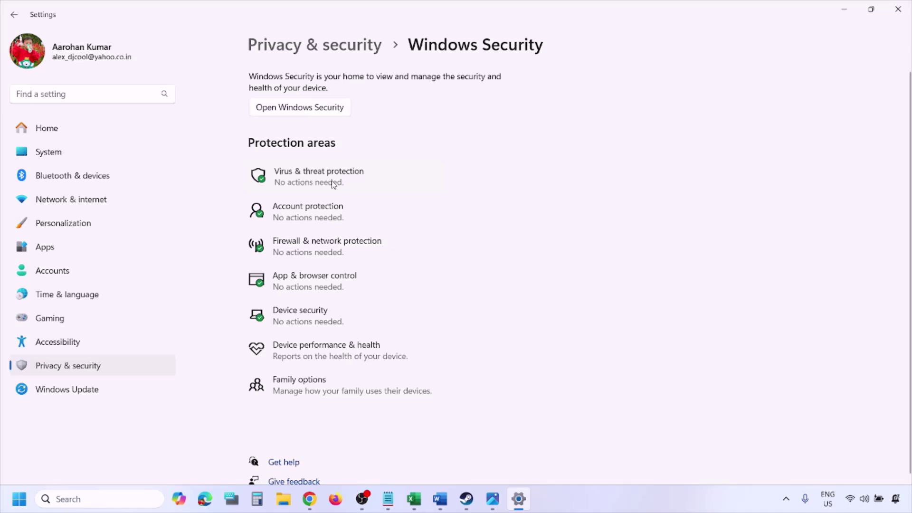
pyautogui.click(332, 184)
# Open the list of apps allowed through Controlled folder access in the Ransomware protection settings
pyautogui.scroll(-4, 347, 330)
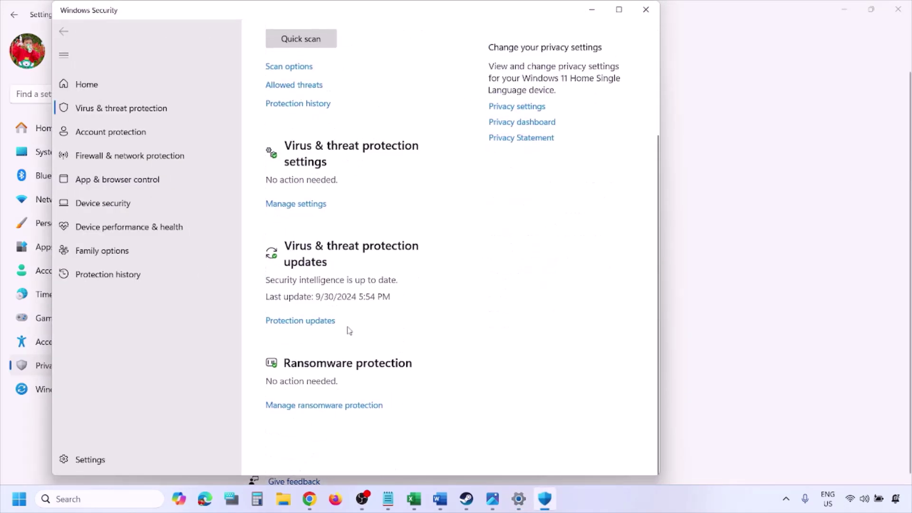
pyautogui.scroll(1, 342, 432)
pyautogui.scroll(1, 334, 432)
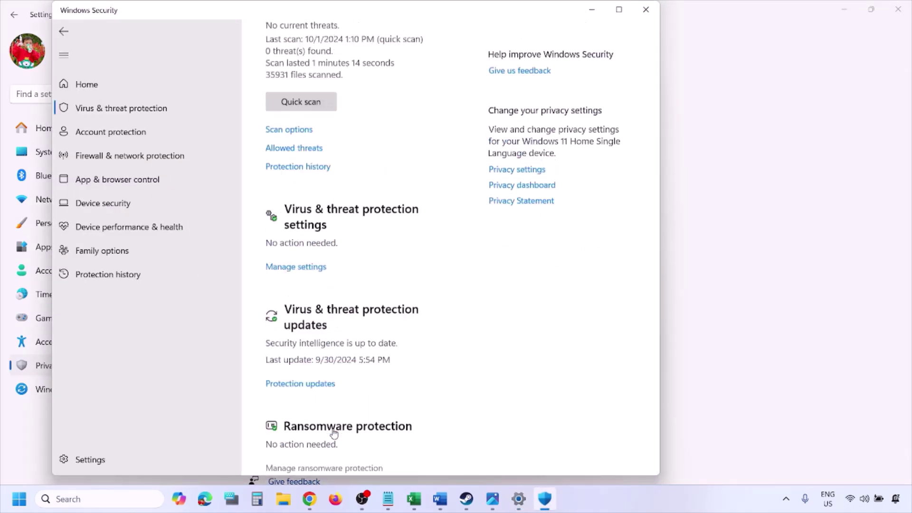
pyautogui.click(334, 433)
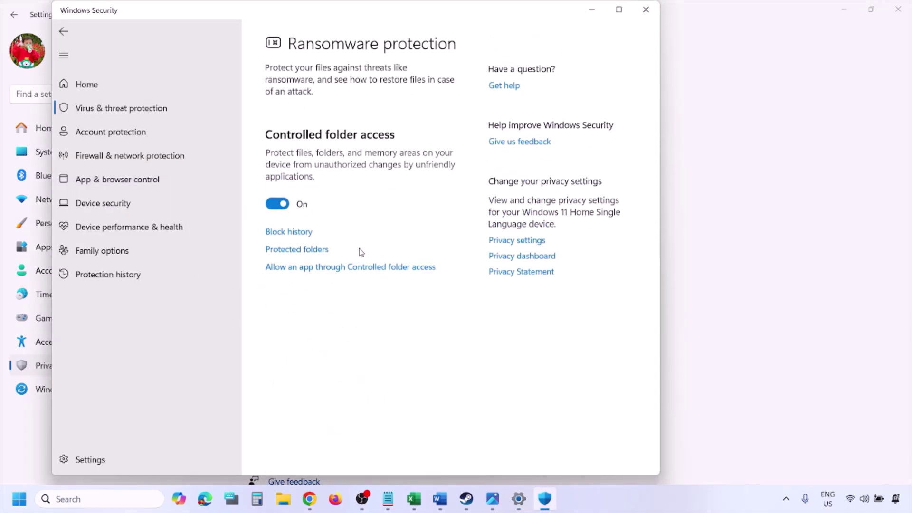
pyautogui.click(346, 267)
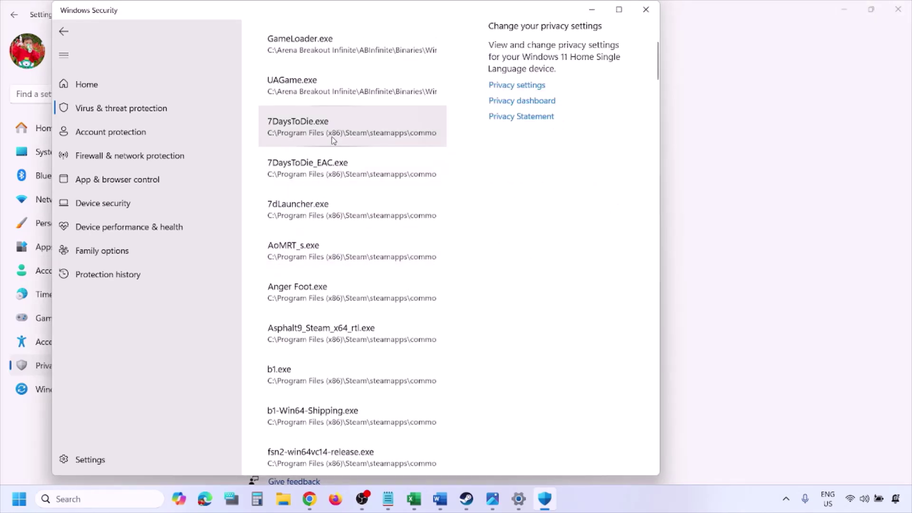
pyautogui.scroll(3, 335, 136)
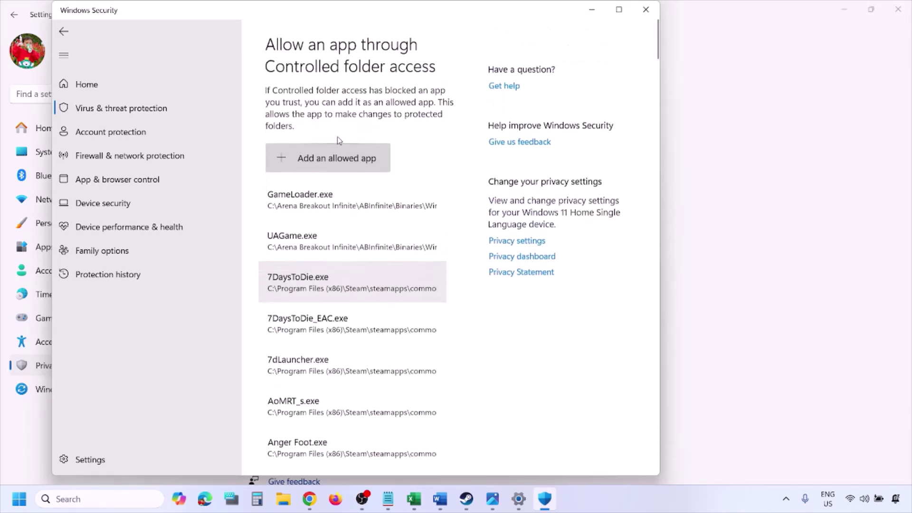
# Try browsing for an allowed app in C:\Program Files (x86)\Steam\steamapps, and cancel the file selection
pyautogui.click(339, 159)
pyautogui.click(345, 206)
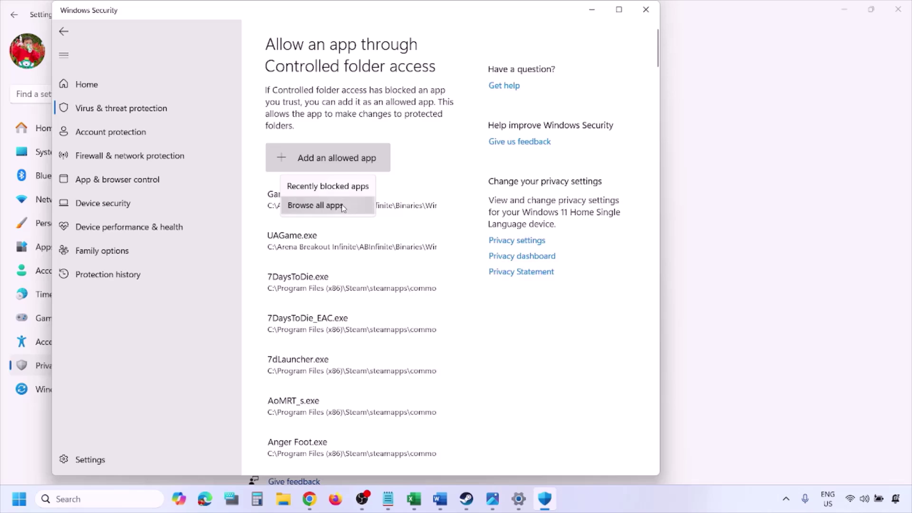
pyautogui.click(100, 252)
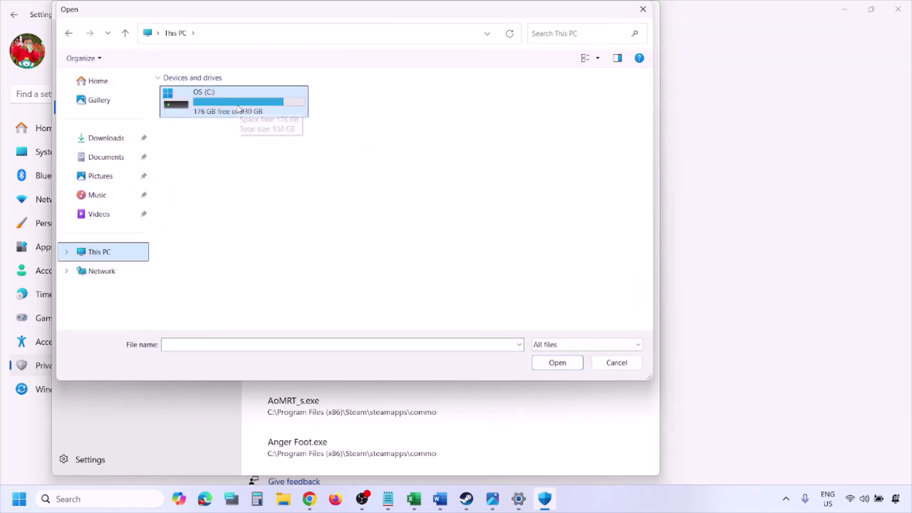
pyautogui.doubleClick(239, 109)
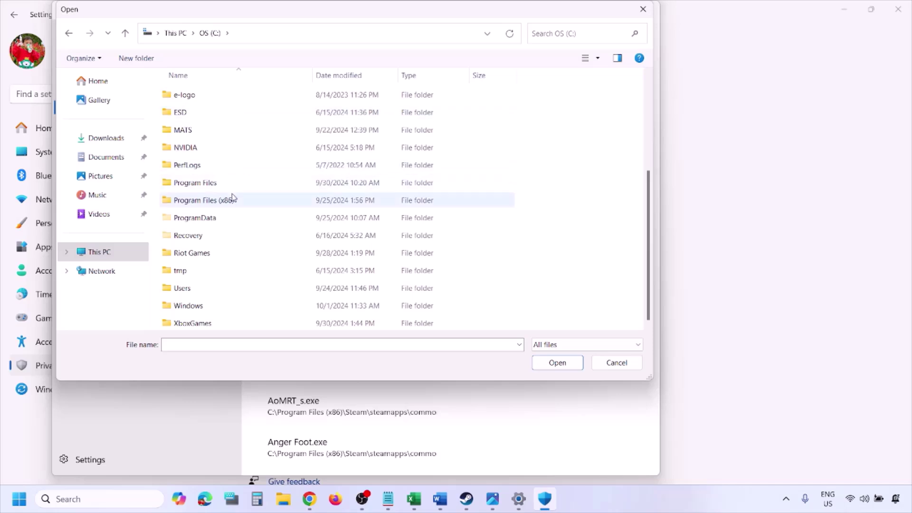
pyautogui.doubleClick(230, 200)
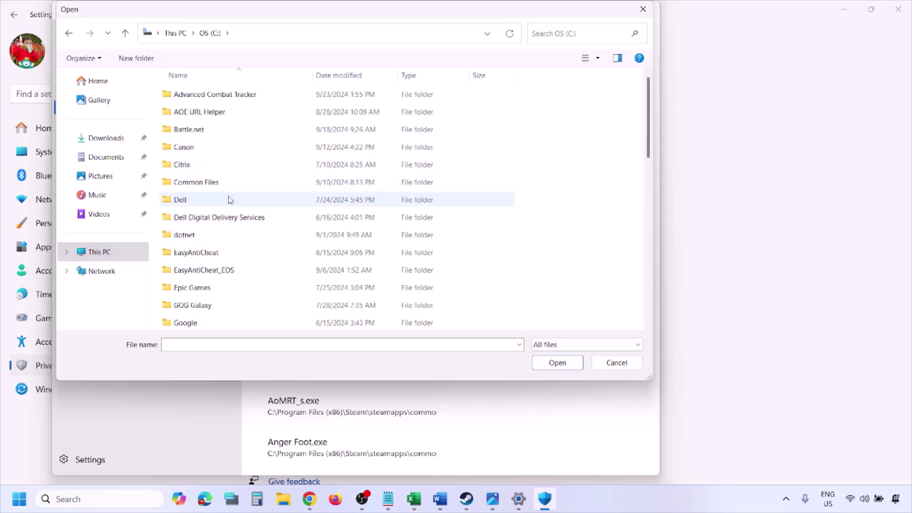
pyautogui.scroll(-8, 229, 200)
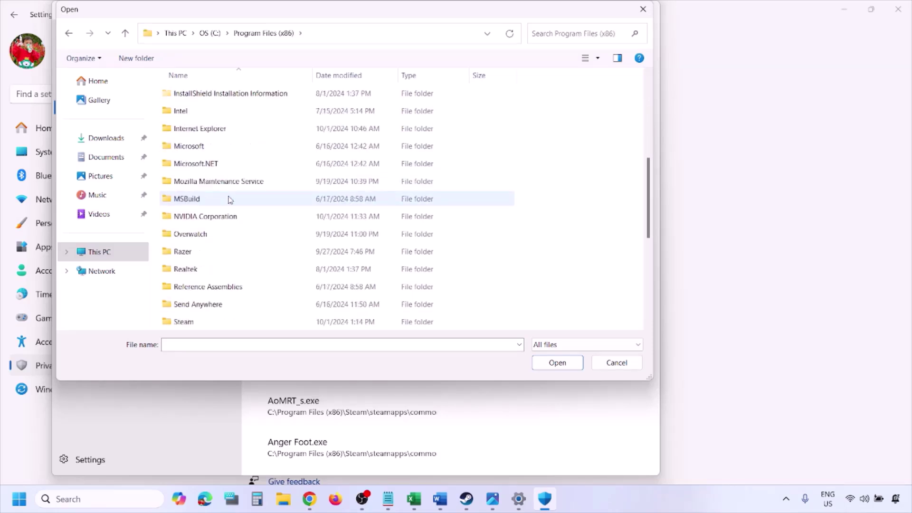
pyautogui.doubleClick(203, 164)
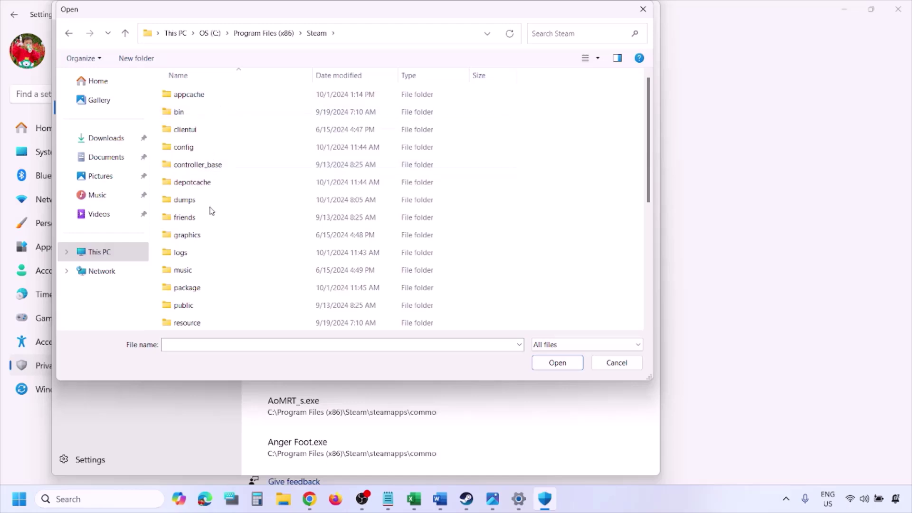
pyautogui.scroll(-4, 209, 209)
pyautogui.doubleClick(207, 186)
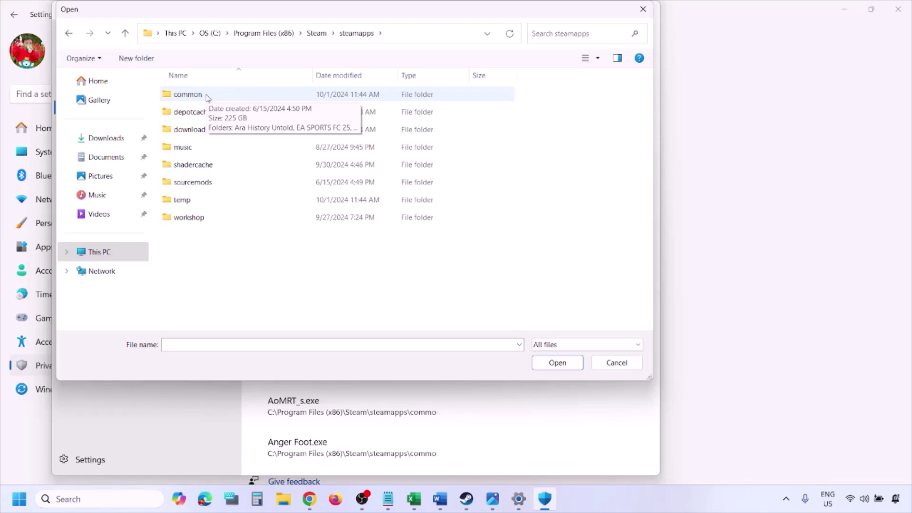
pyautogui.click(615, 366)
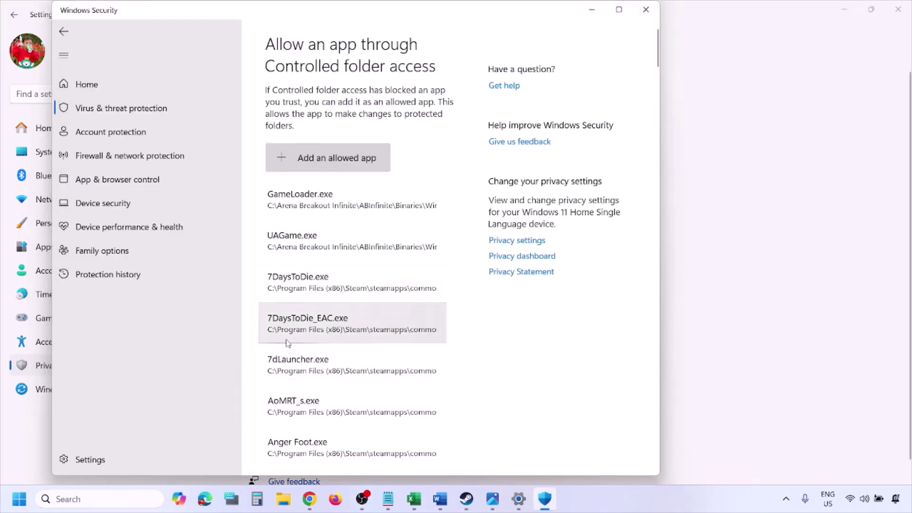
# Search Windows for Control Panel and open Windows Defender Firewall in its System and Security category
pyautogui.click(94, 499)
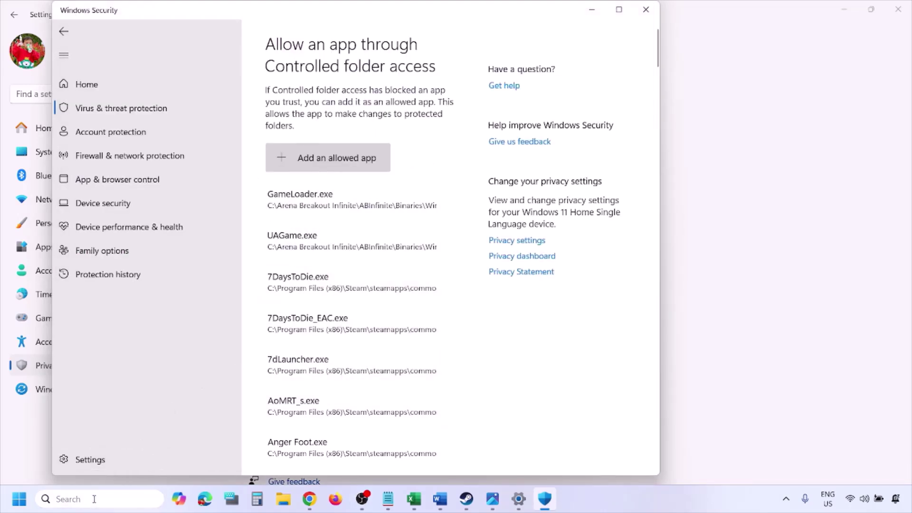
pyautogui.write('ontrol')
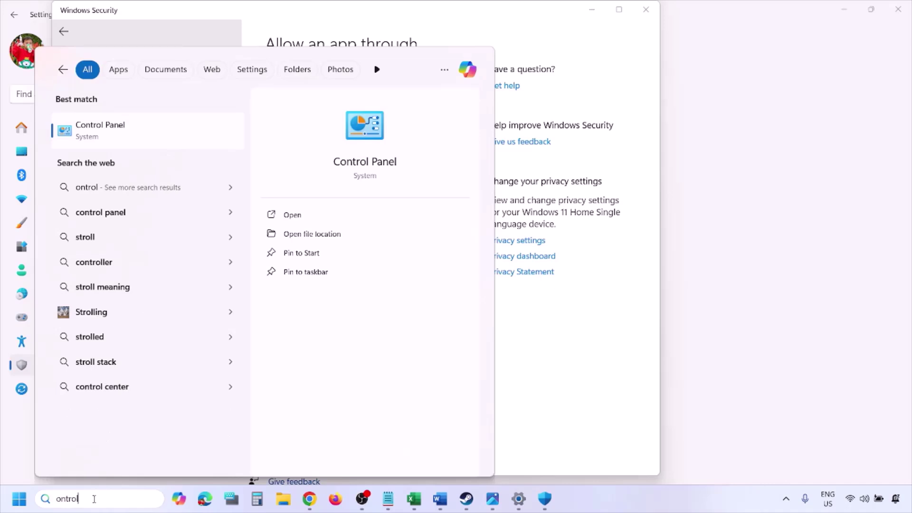
pyautogui.press('Return')
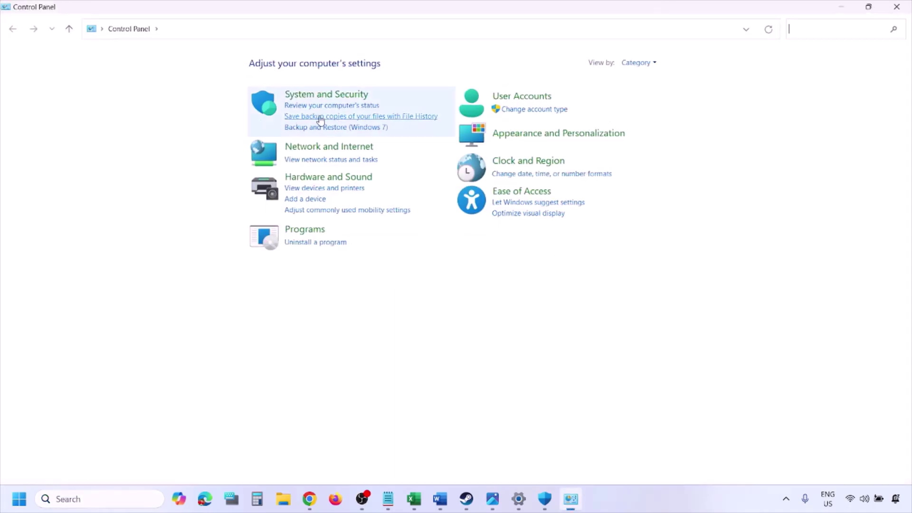
pyautogui.click(314, 97)
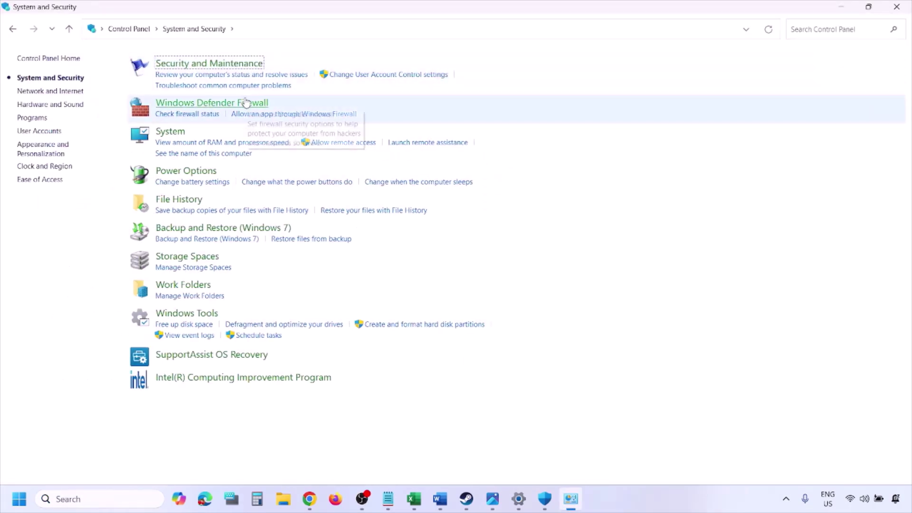
pyautogui.click(246, 103)
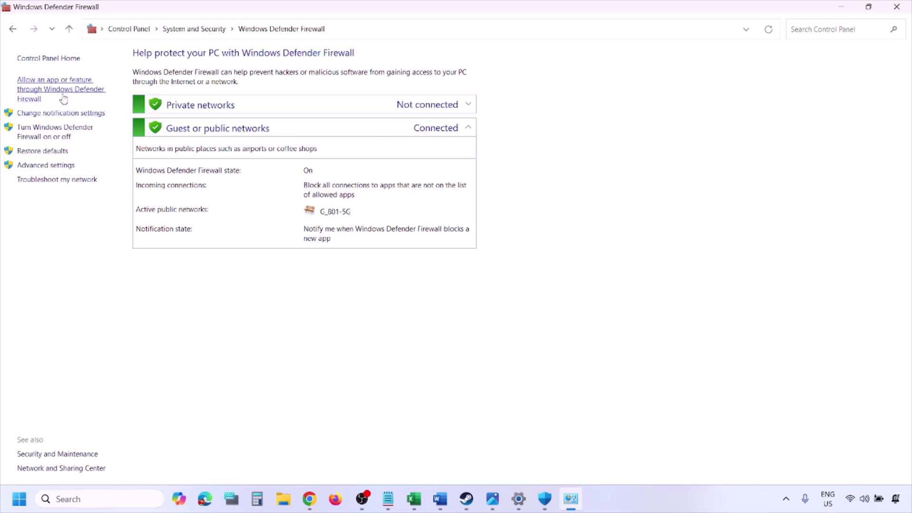
# Open the apps allowed through Windows Defender Firewall, enable changes to the list, and start adding another app
pyautogui.click(63, 88)
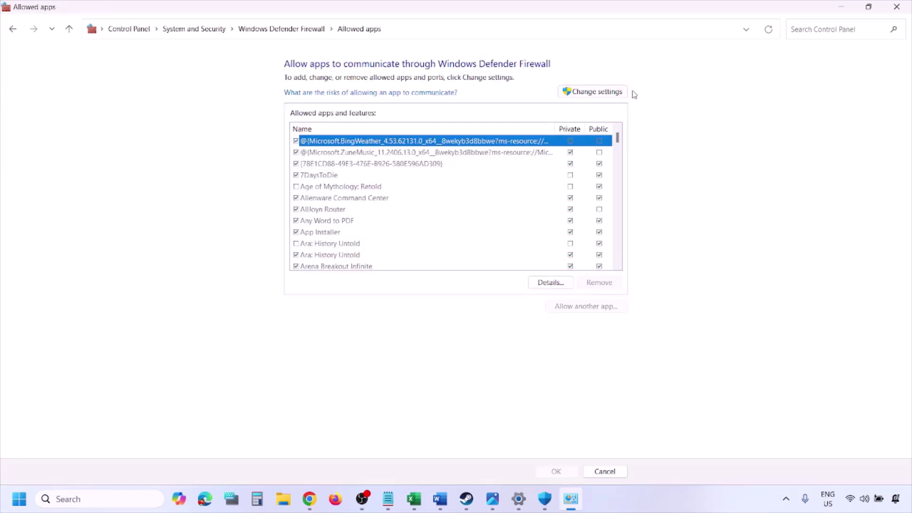
pyautogui.click(612, 91)
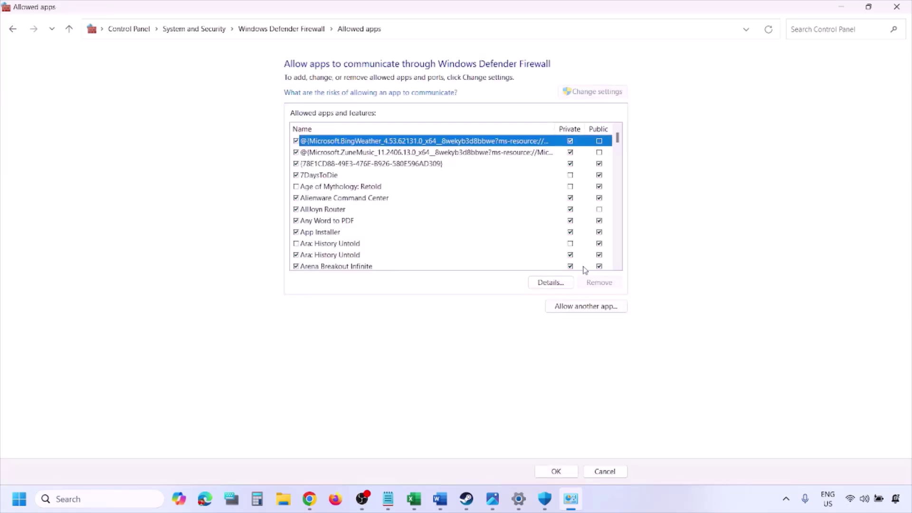
pyautogui.click(584, 306)
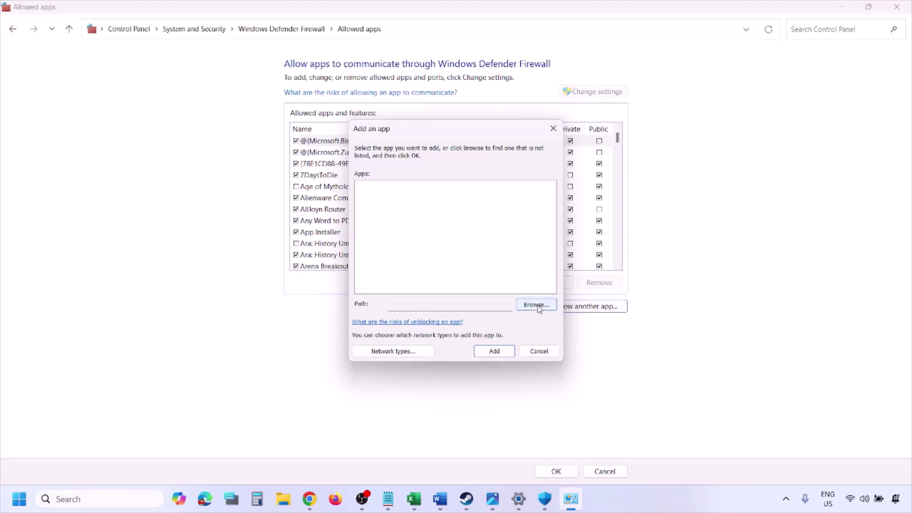
# Try browsing This PC for an app to allow through the firewall, cancel the addition, and close Control Panel
pyautogui.click(538, 306)
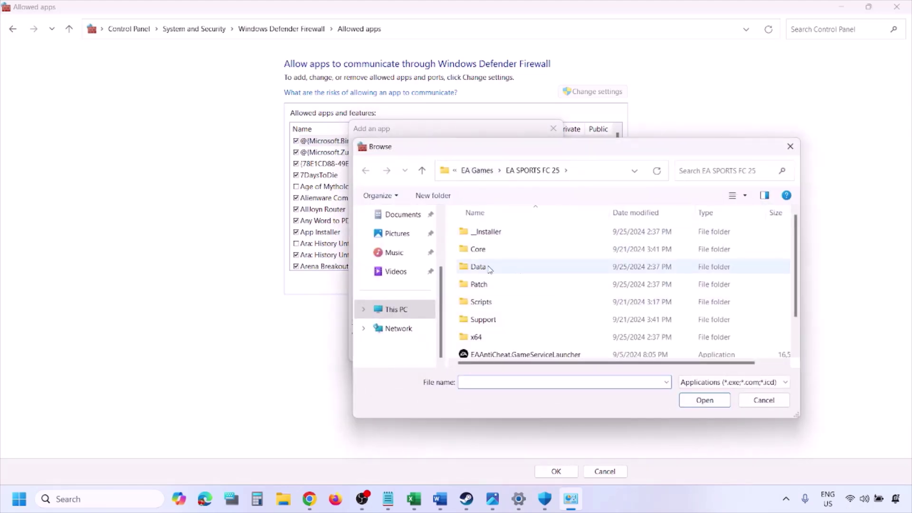
pyautogui.click(418, 313)
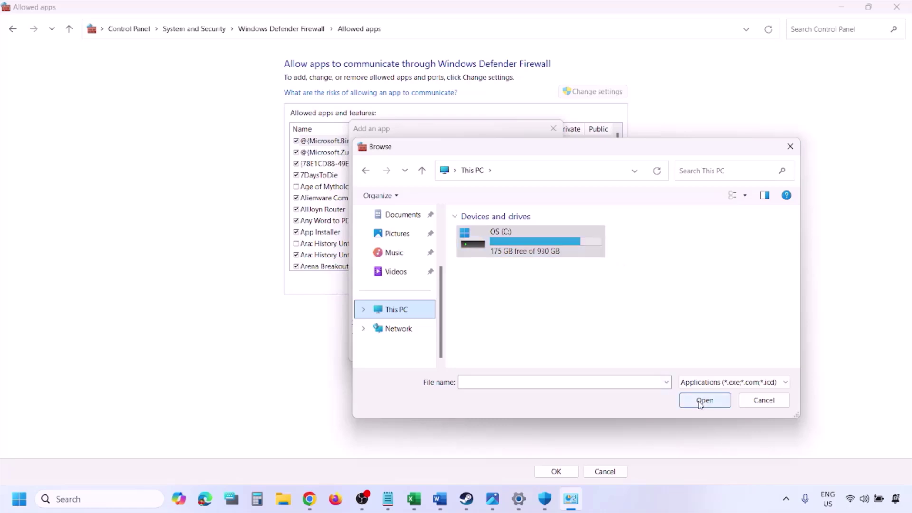
pyautogui.click(764, 400)
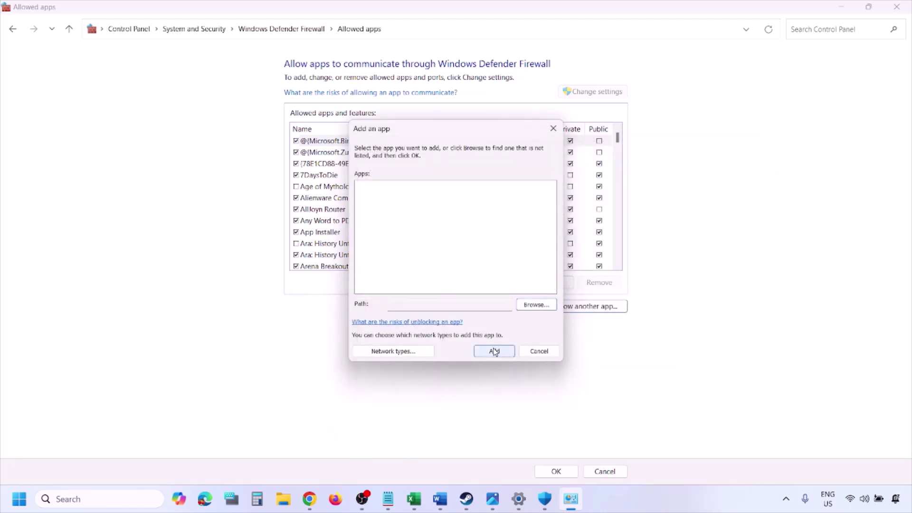
pyautogui.click(532, 353)
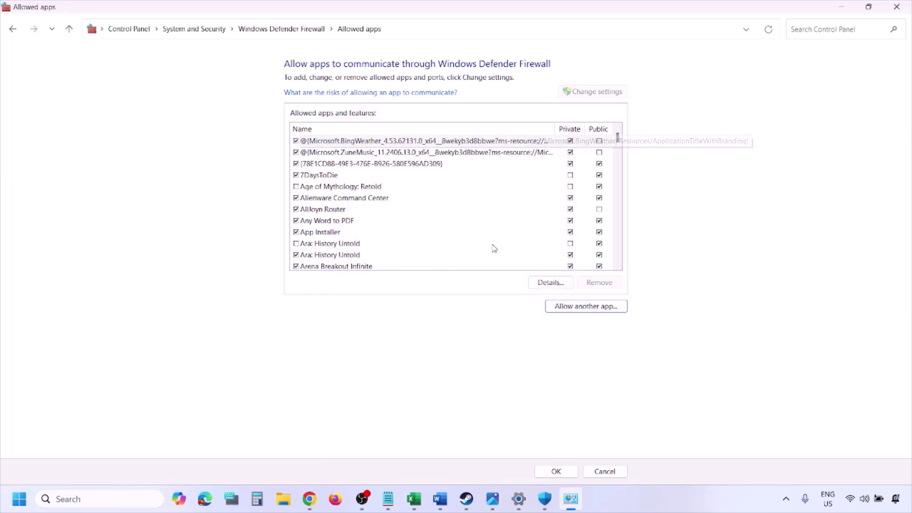
pyautogui.click(905, 8)
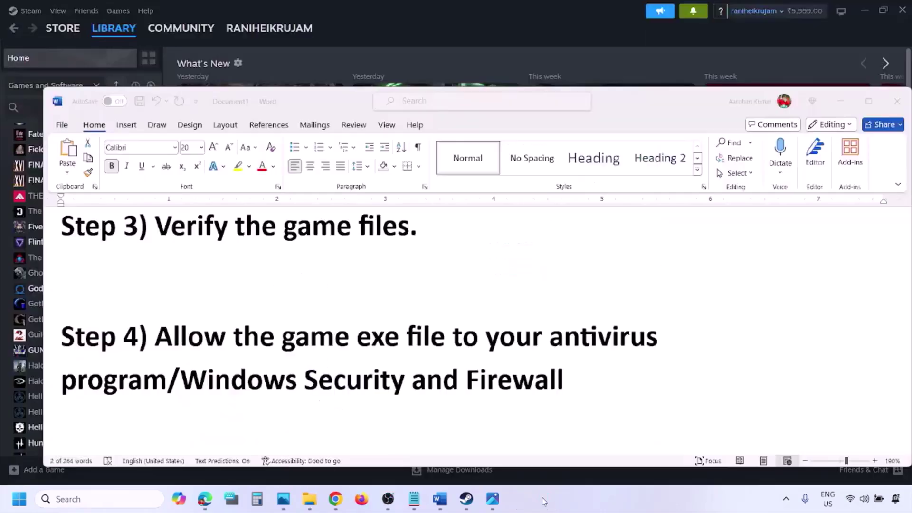
# Read Step 5 on clean graphics driver installation in the Word document and highlight its NVIDIA and AMD links
pyautogui.scroll(-4, 326, 325)
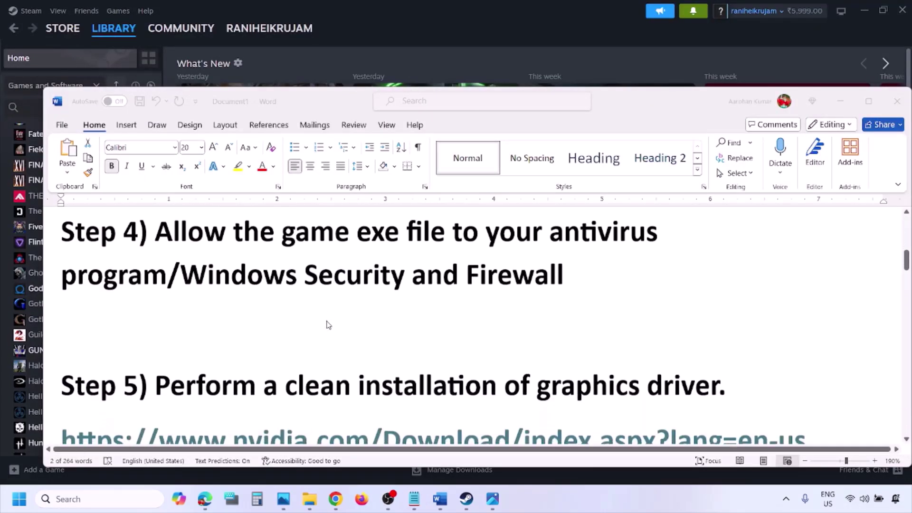
pyautogui.scroll(-2, 301, 338)
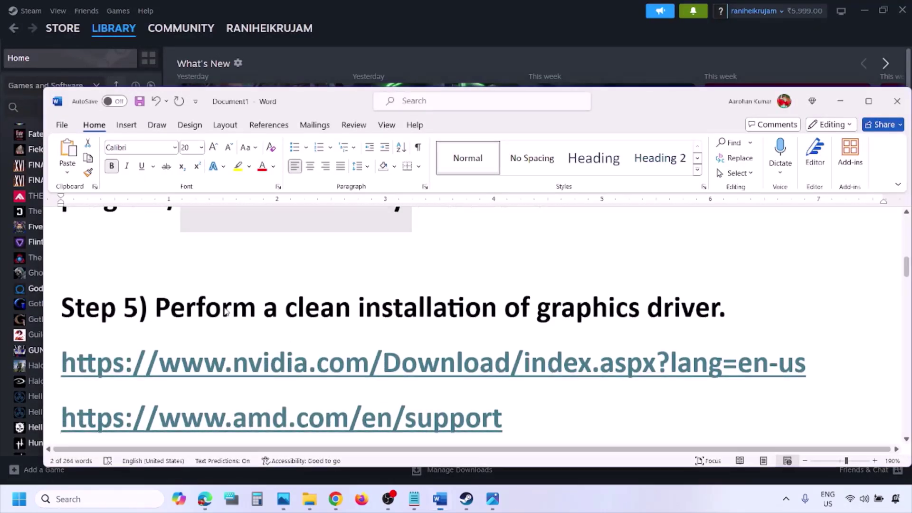
pyautogui.doubleClick(226, 311)
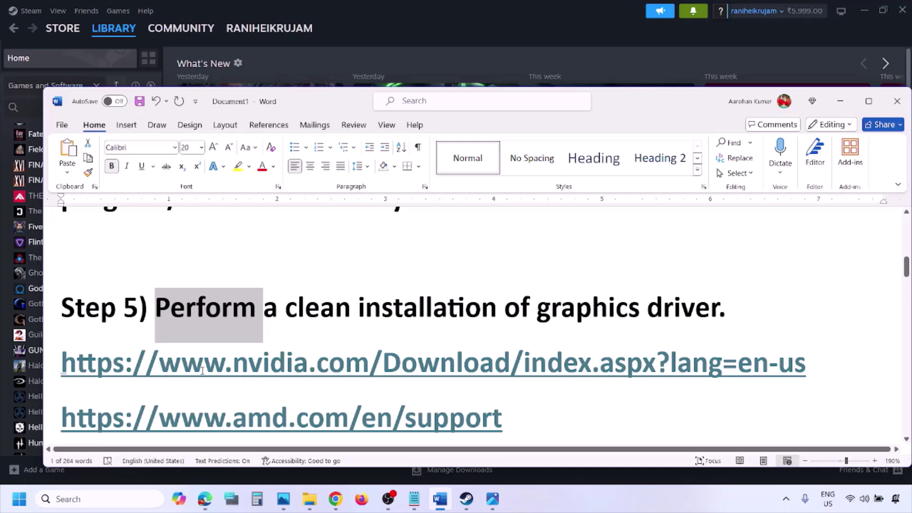
pyautogui.moveTo(201, 370); pyautogui.dragTo(328, 370)
pyautogui.scroll(-1, 327, 370)
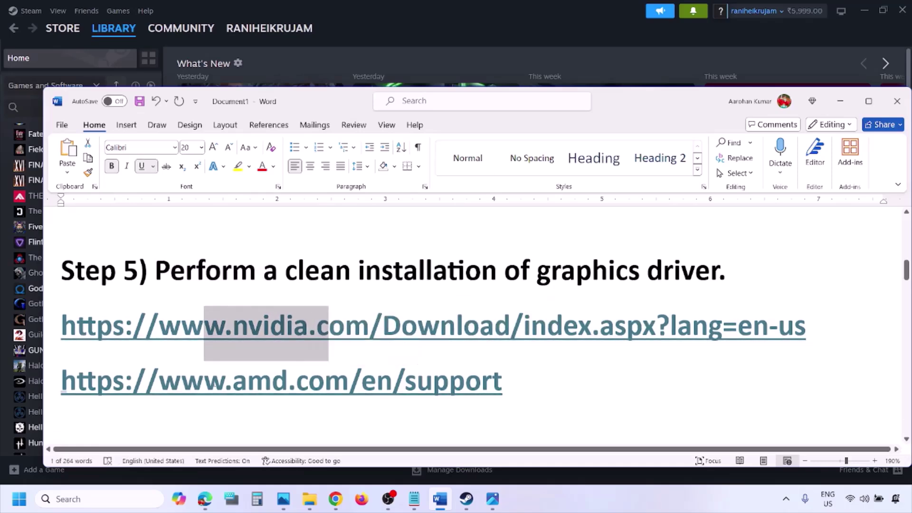
pyautogui.moveTo(204, 380); pyautogui.dragTo(478, 380)
pyautogui.click(599, 491)
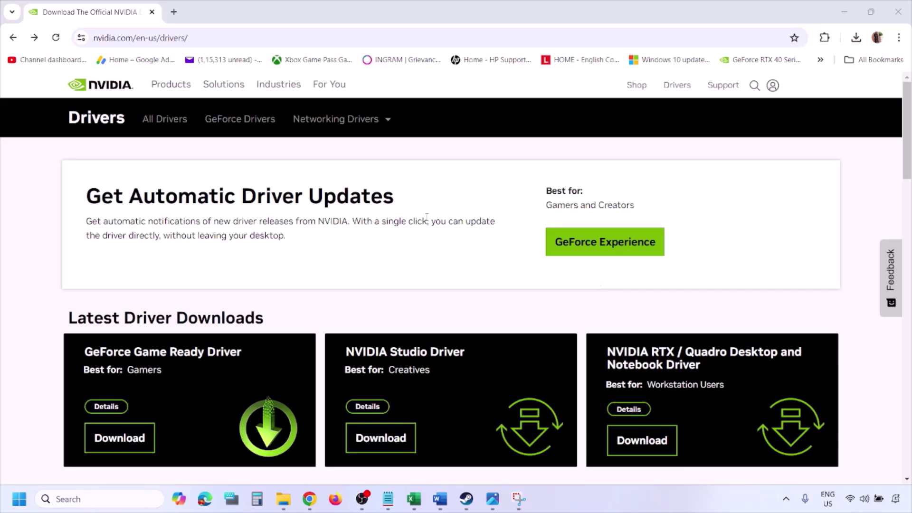
# Choose Windows 11 as the operating system in the manual driver search on the NVIDIA drivers page in Chrome
pyautogui.scroll(-8, 213, 290)
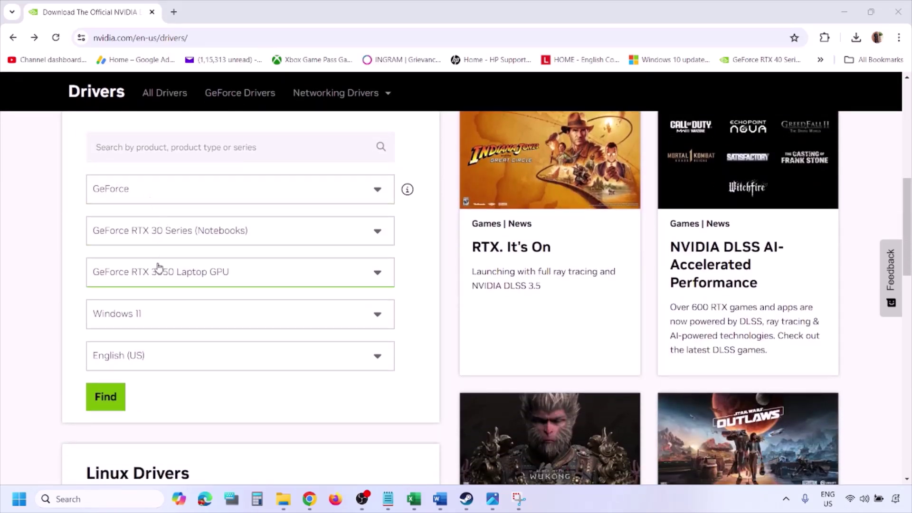
pyautogui.click(151, 316)
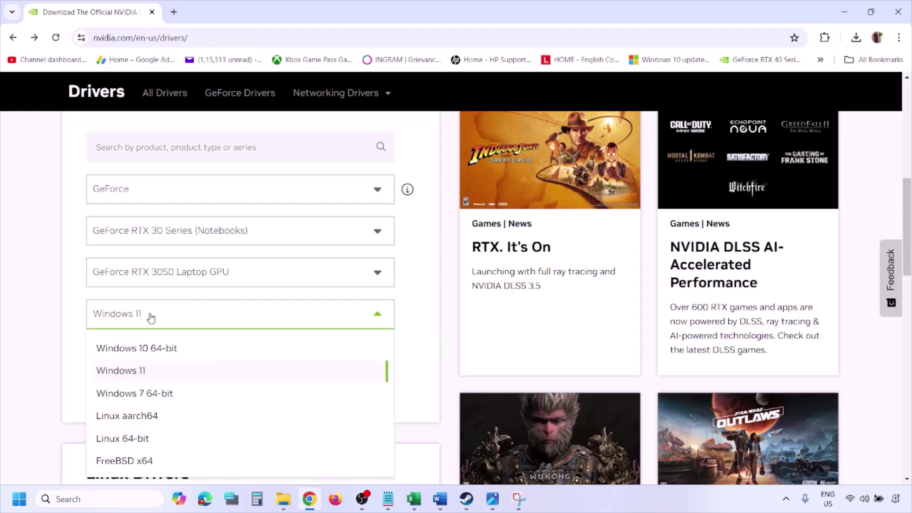
pyautogui.click(134, 374)
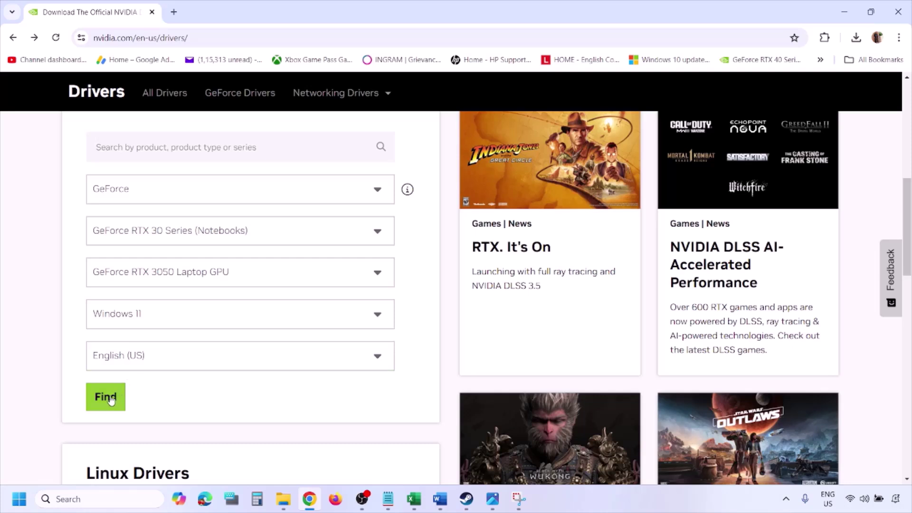
# View the NVIDIA driver installation screenshots 1.png through 5.png in Photos, and show the Windows power options
pyautogui.click(493, 501)
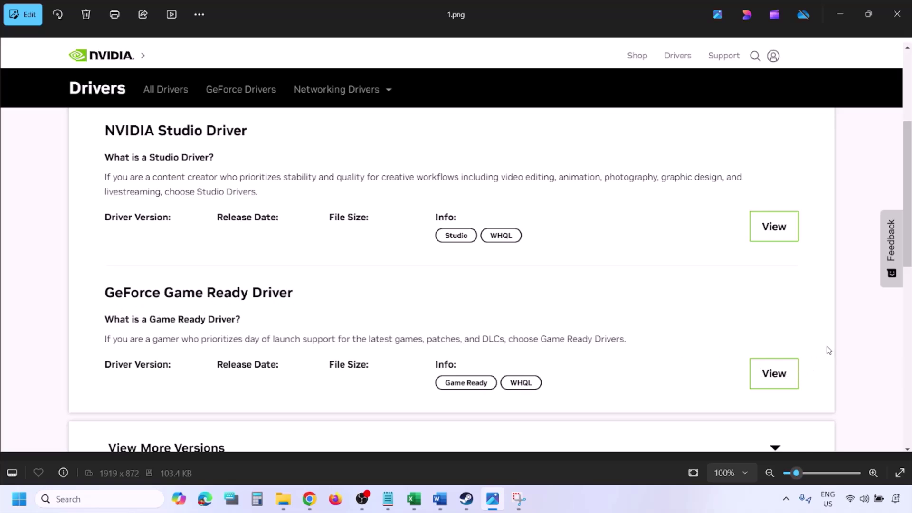
pyautogui.press('Right')
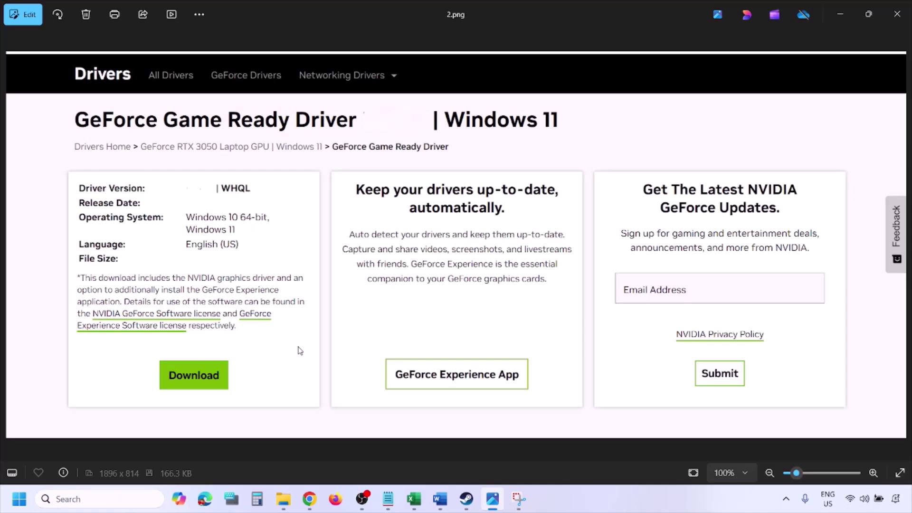
pyautogui.press('Right')
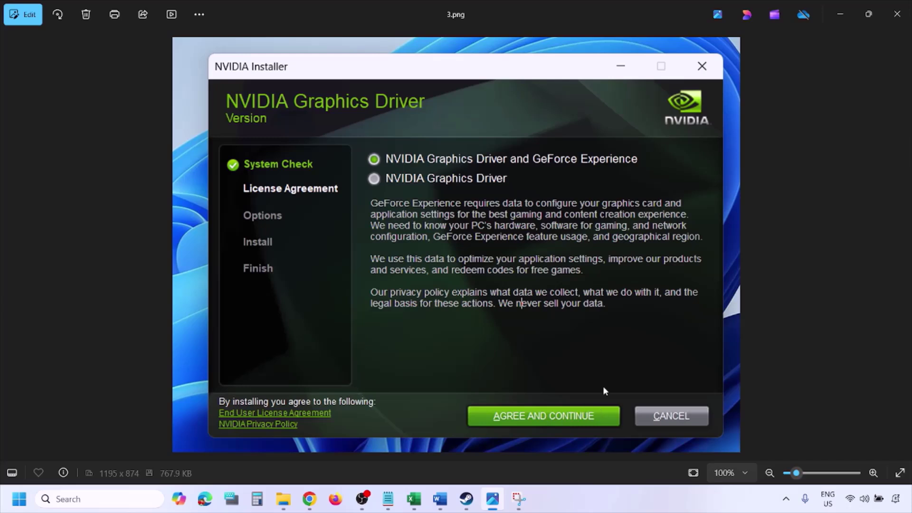
pyautogui.press('Right')
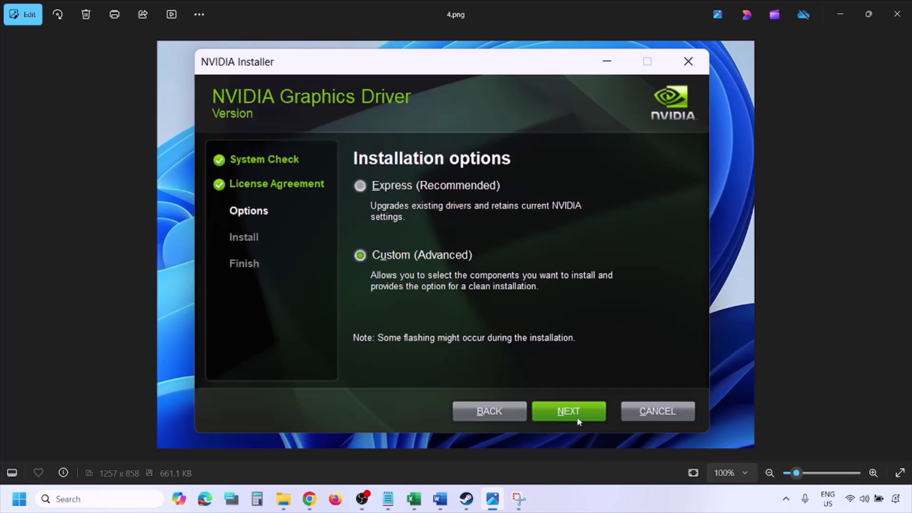
pyautogui.press('Right')
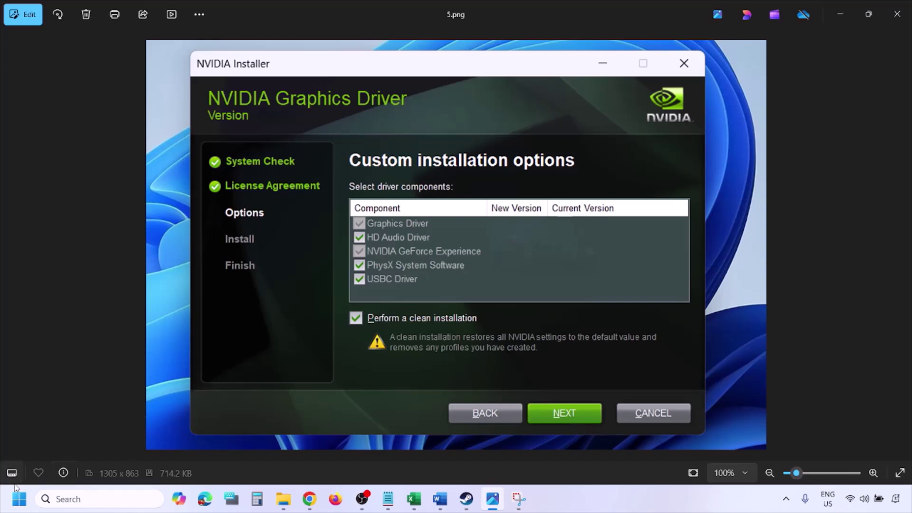
pyautogui.click(19, 499)
pyautogui.click(345, 458)
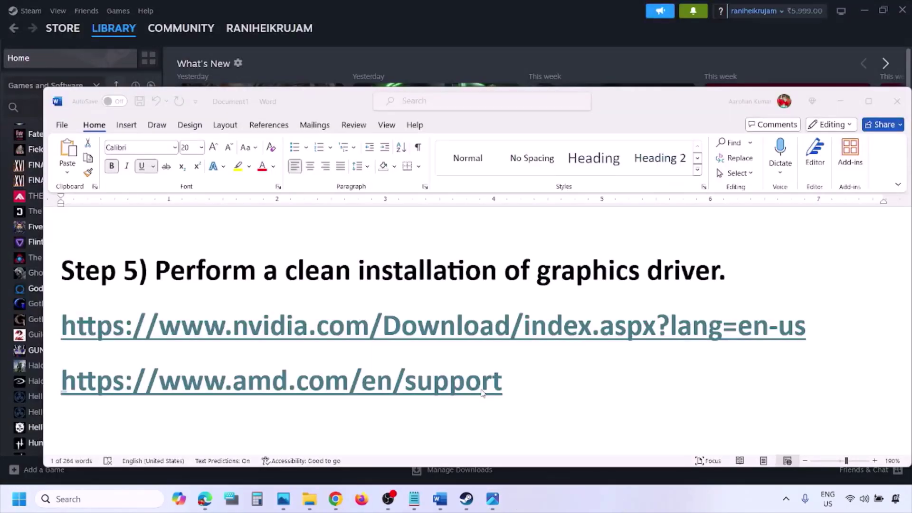
# Show the Windows power options again and delete the AMD support link under Step 5 in the Word document
pyautogui.click(537, 380)
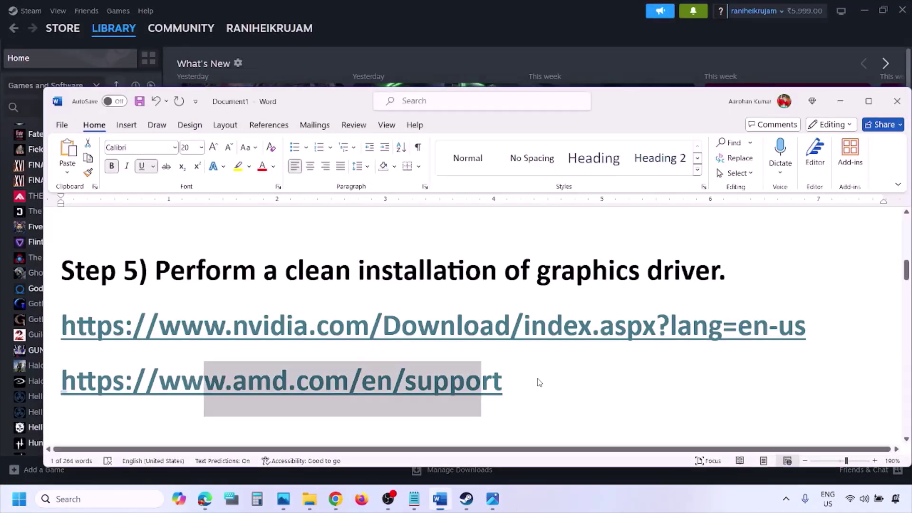
pyautogui.tripleClick(518, 383)
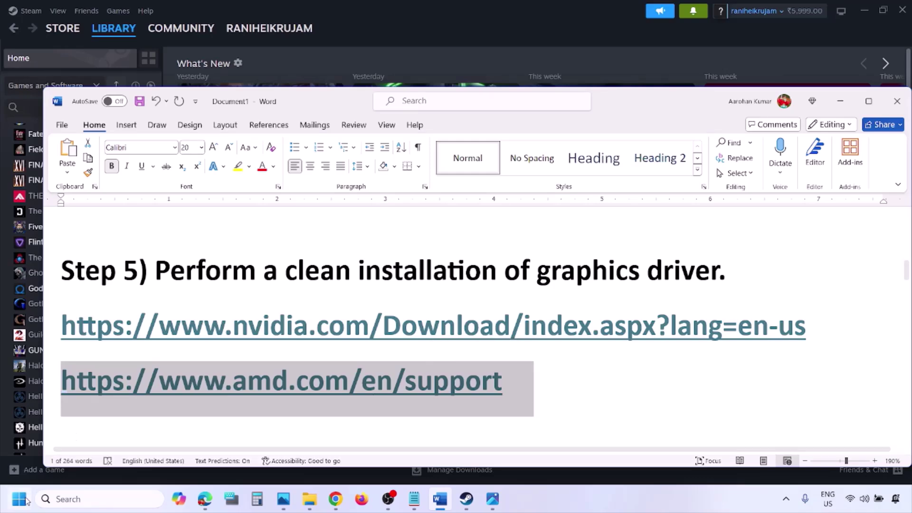
pyautogui.press('super')
pyautogui.click(340, 458)
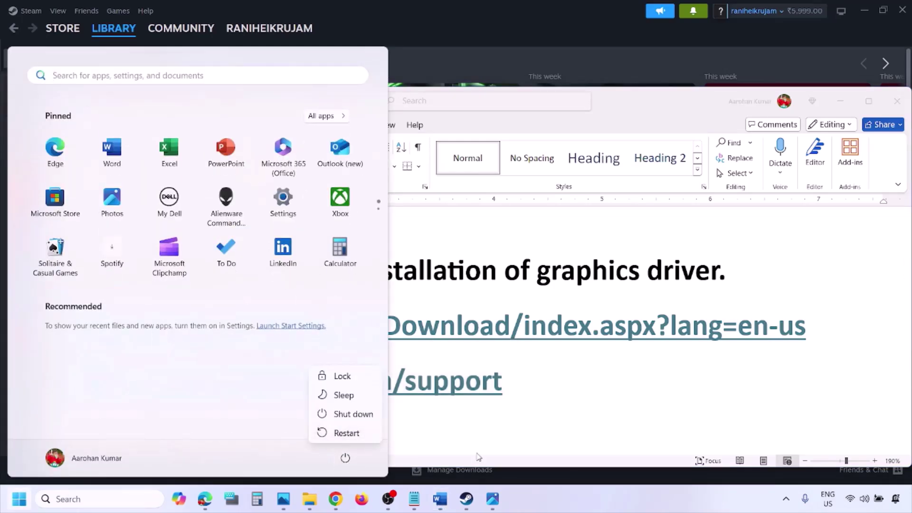
pyautogui.click(576, 501)
pyautogui.press('Delete')
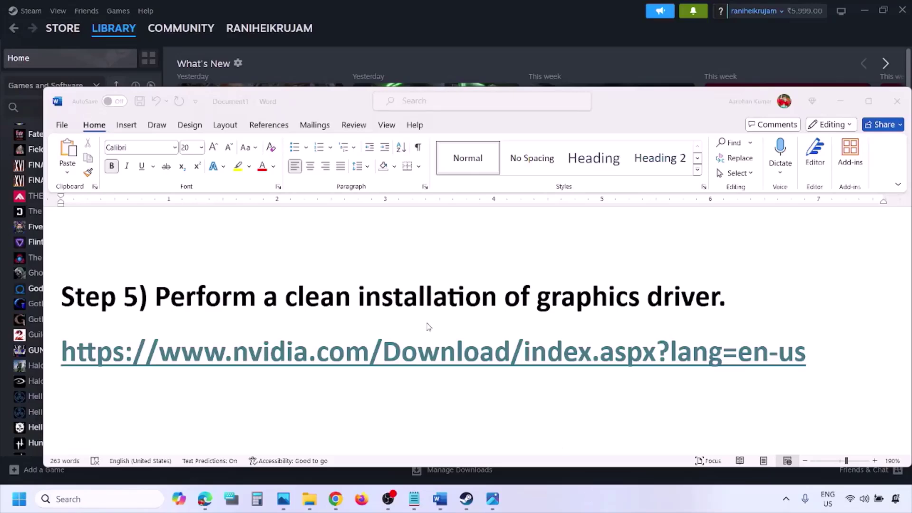
pyautogui.scroll(-3, 428, 326)
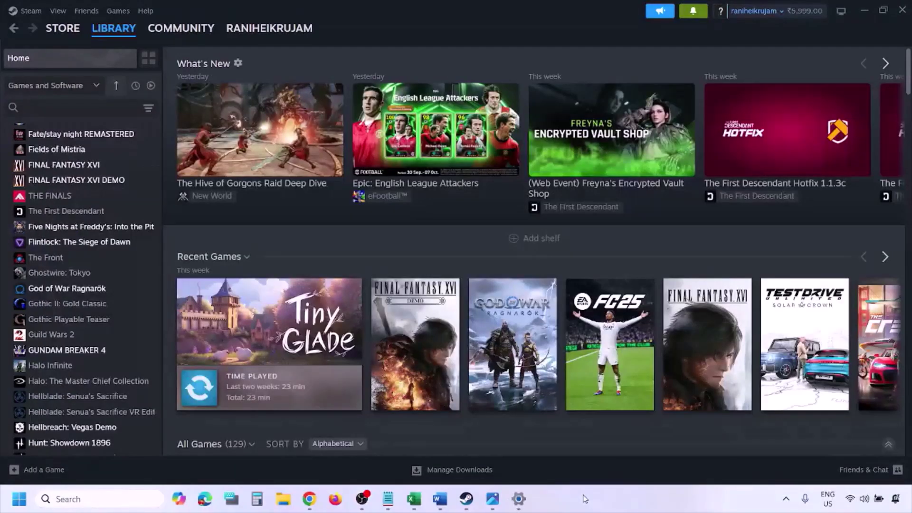
# Search Windows for "graphics" and open Graphics settings
pyautogui.click(110, 498)
pyautogui.write('graphi')
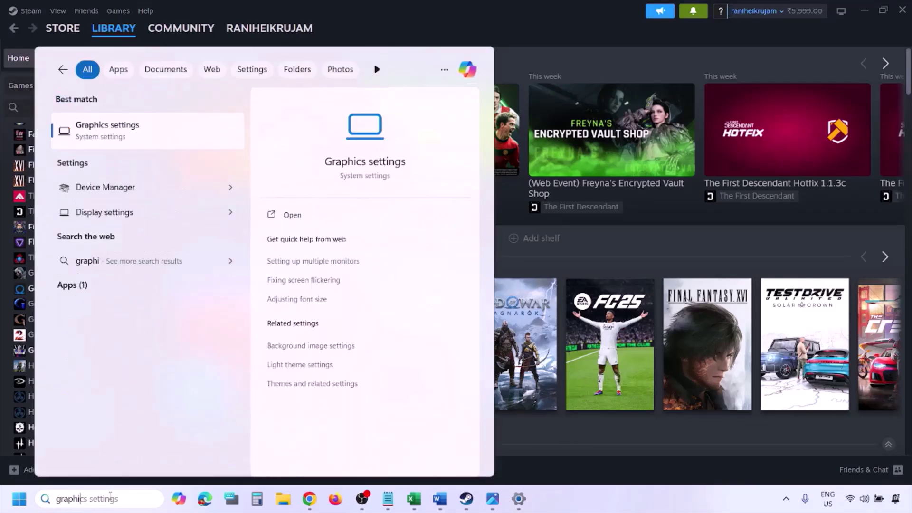
pyautogui.write('cs')
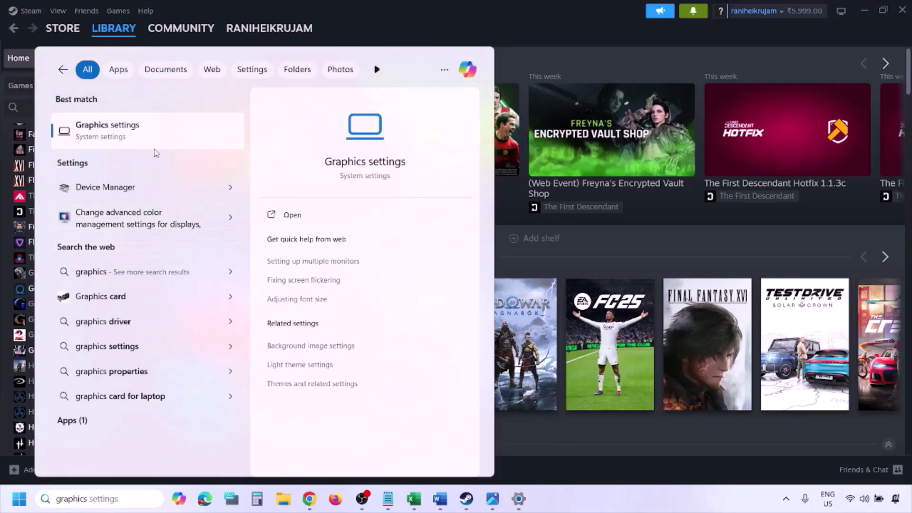
pyautogui.click(137, 137)
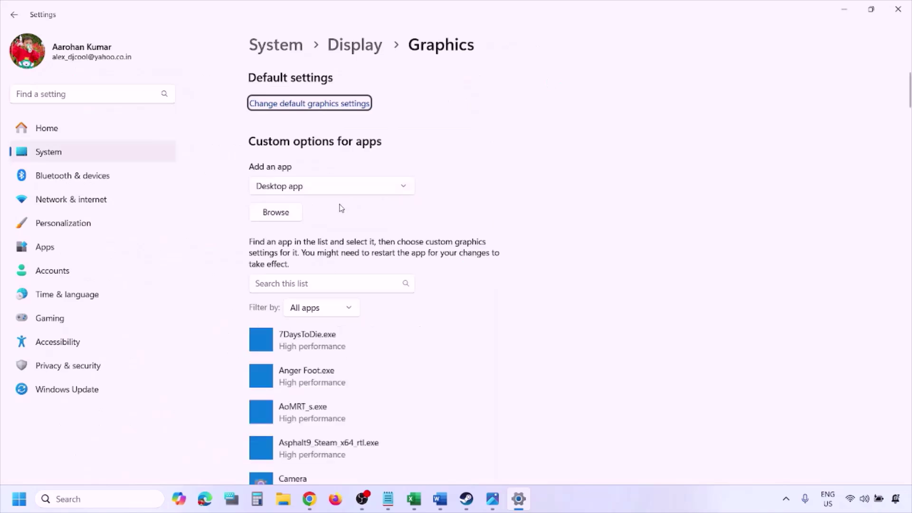
# Browse for a desktop app to add, going to C:\Program Files (x86)\Steam\steamapps, and cancel the selection
pyautogui.click(286, 217)
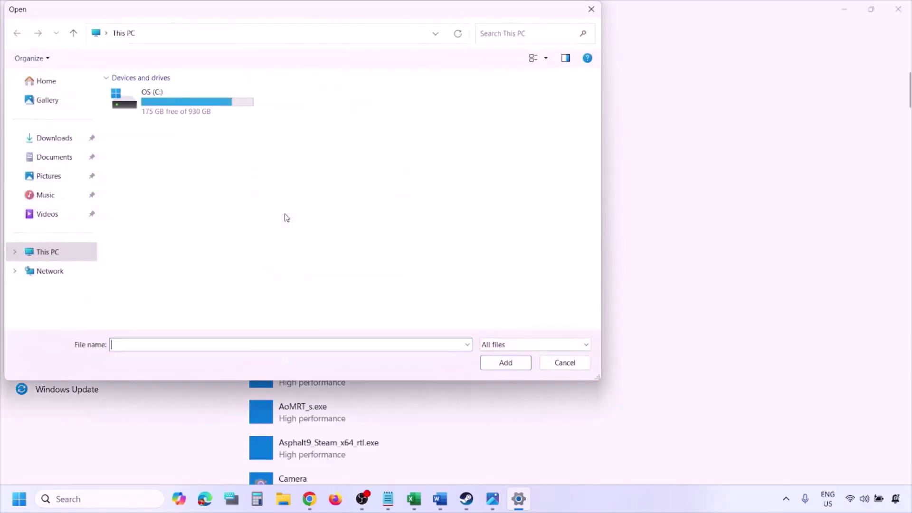
pyautogui.doubleClick(192, 109)
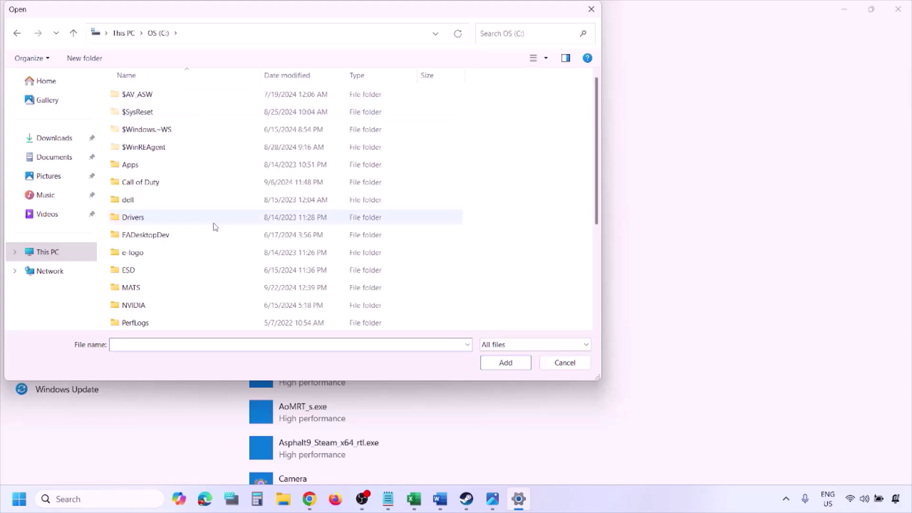
pyautogui.scroll(-3, 214, 227)
pyautogui.doubleClick(190, 207)
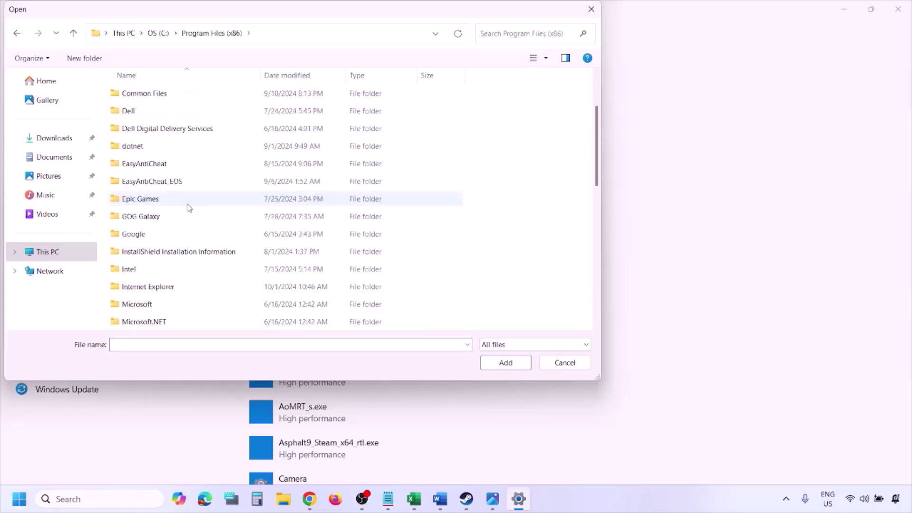
pyautogui.scroll(-3, 199, 202)
pyautogui.scroll(-3, 178, 221)
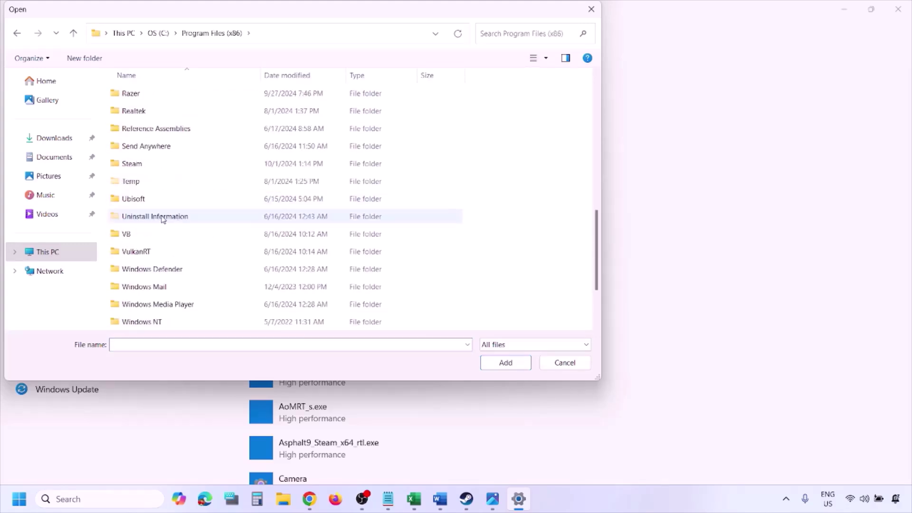
pyautogui.doubleClick(137, 163)
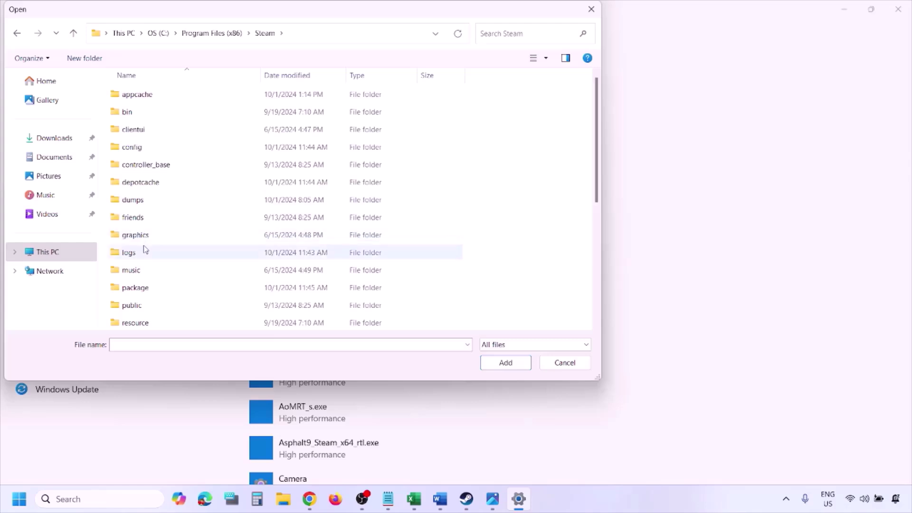
pyautogui.scroll(-2, 145, 249)
pyautogui.scroll(-2, 152, 216)
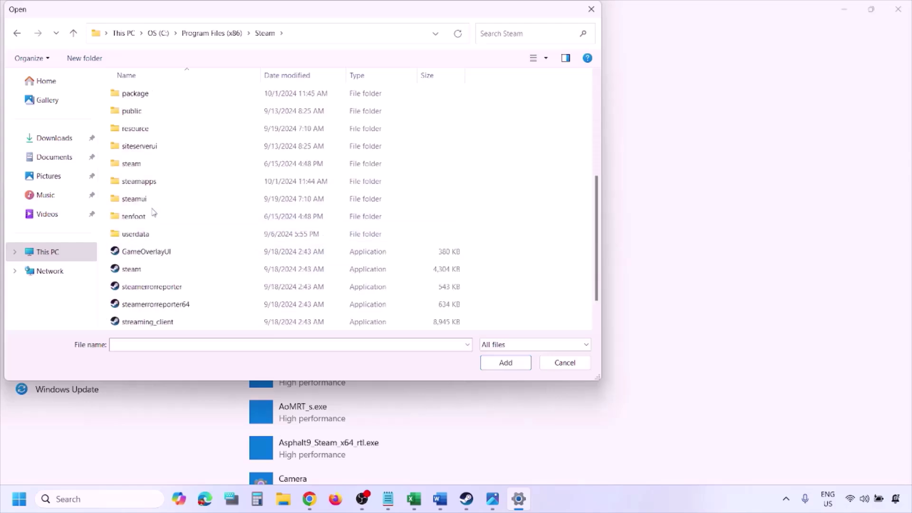
pyautogui.doubleClick(146, 181)
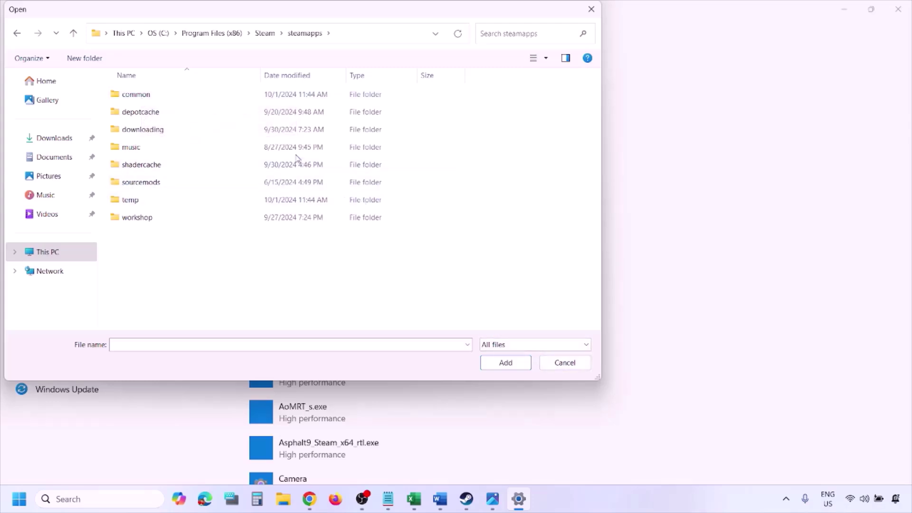
pyautogui.click(553, 366)
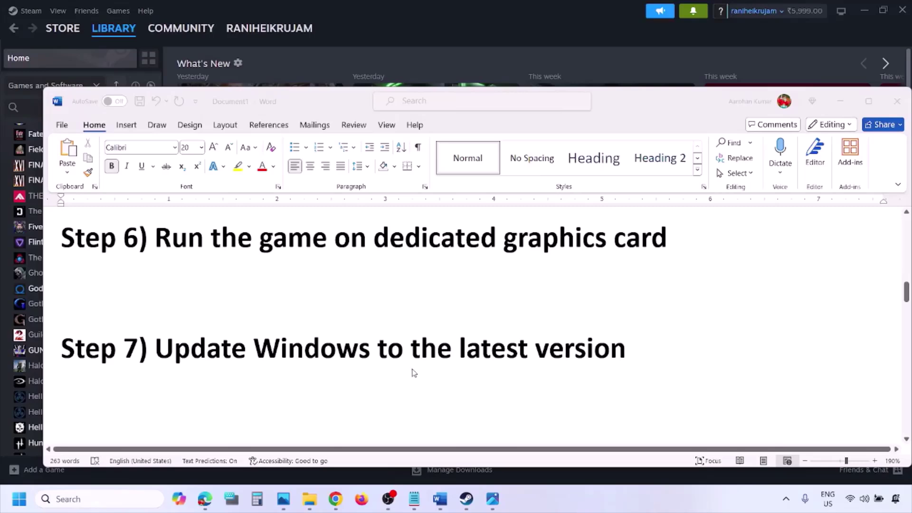
# Highlight the Step 7 text in Word, check for updates in Windows Update settings, and show the Windows power options
pyautogui.click(203, 339)
pyautogui.moveTo(163, 349); pyautogui.dragTo(613, 361)
pyautogui.press('super+i')
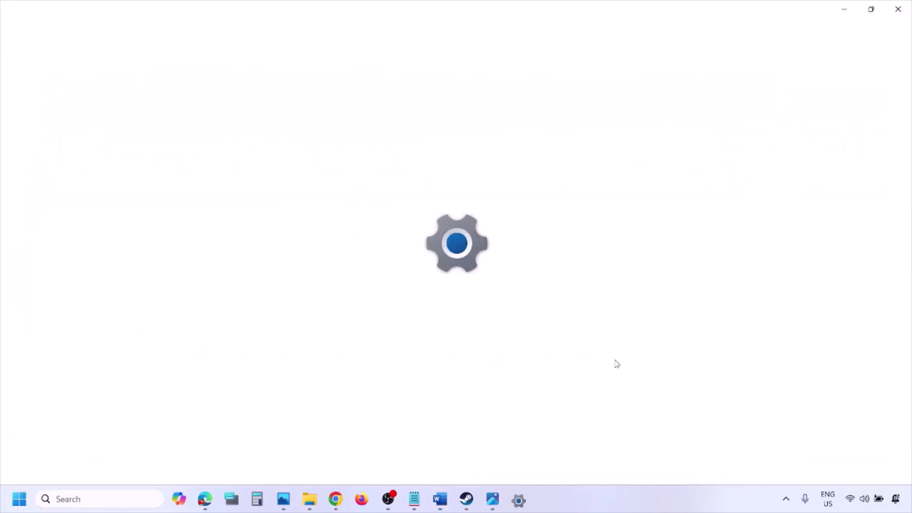
pyautogui.click(78, 394)
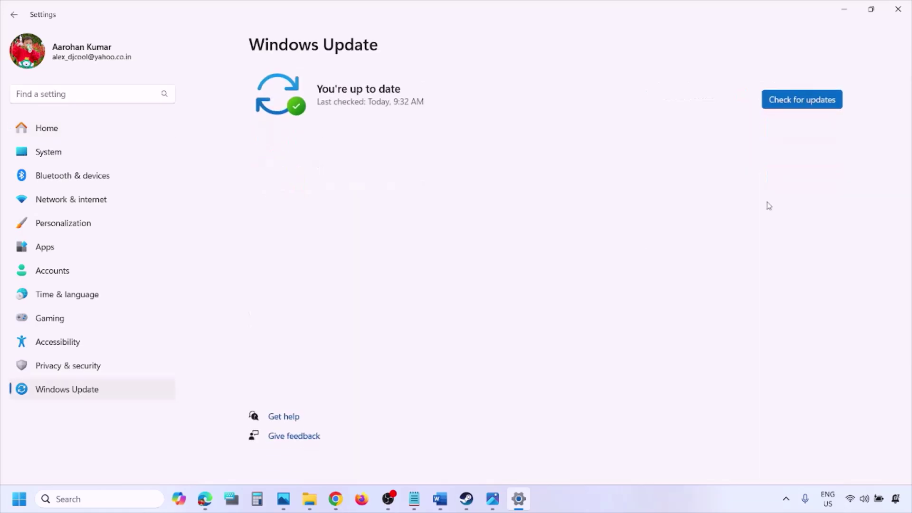
pyautogui.click(802, 101)
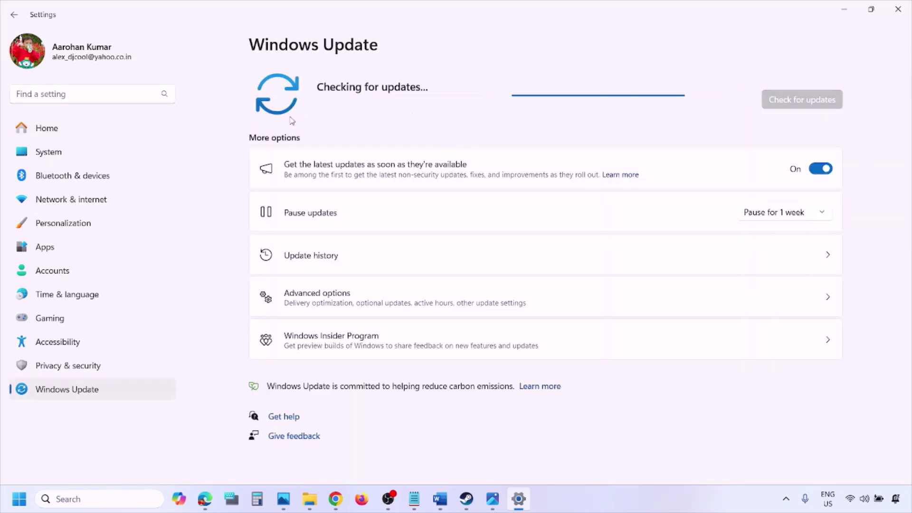
pyautogui.click(19, 499)
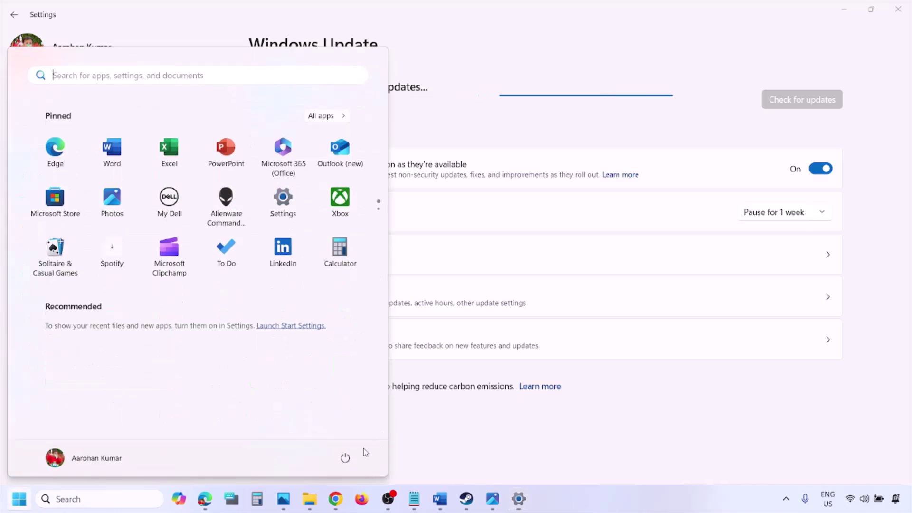
pyautogui.click(345, 457)
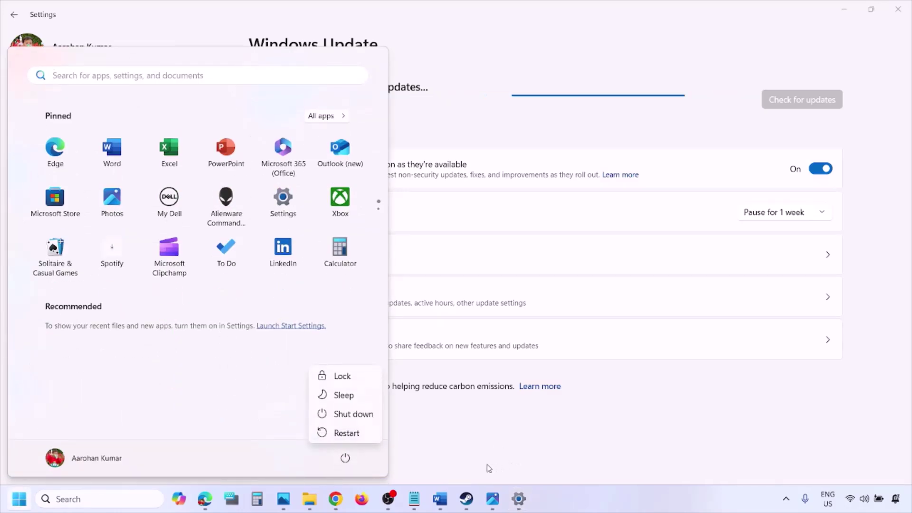
# Copy the Visual C++ link under Step 8 in the Word document and open it in a new Chrome window
pyautogui.click(440, 501)
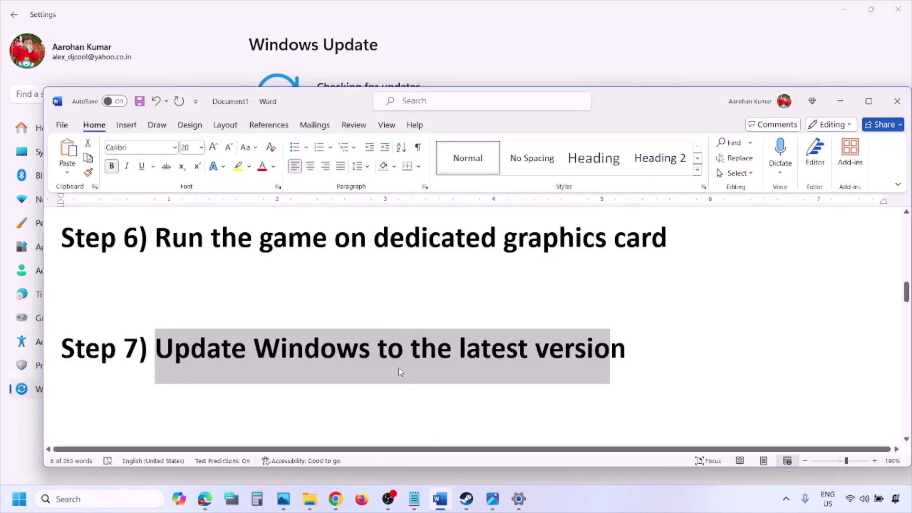
pyautogui.scroll(-3, 399, 369)
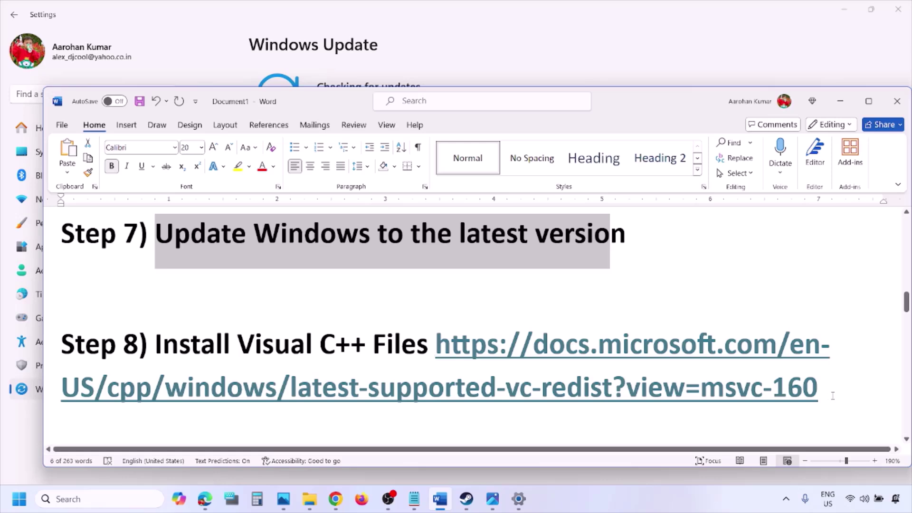
pyautogui.moveTo(833, 395); pyautogui.dragTo(498, 352)
pyautogui.hotkey('ctrl', 'c')
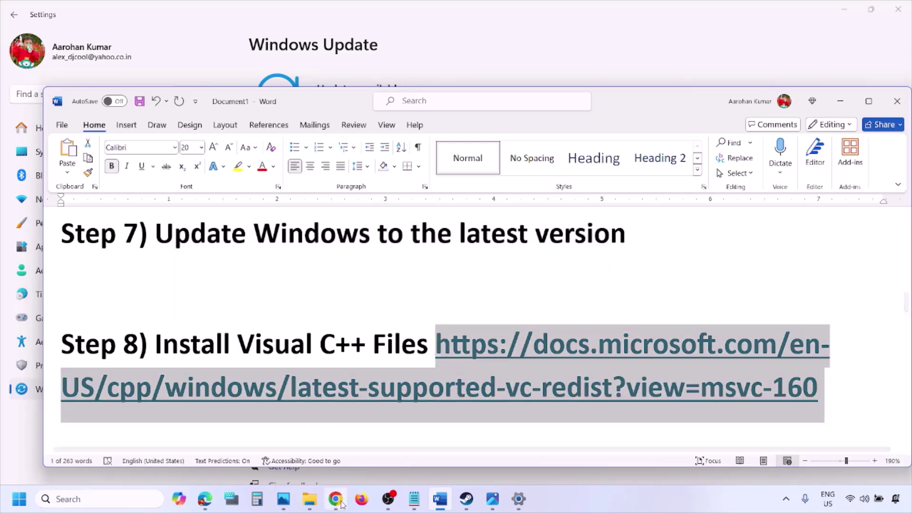
pyautogui.rightClick(335, 499)
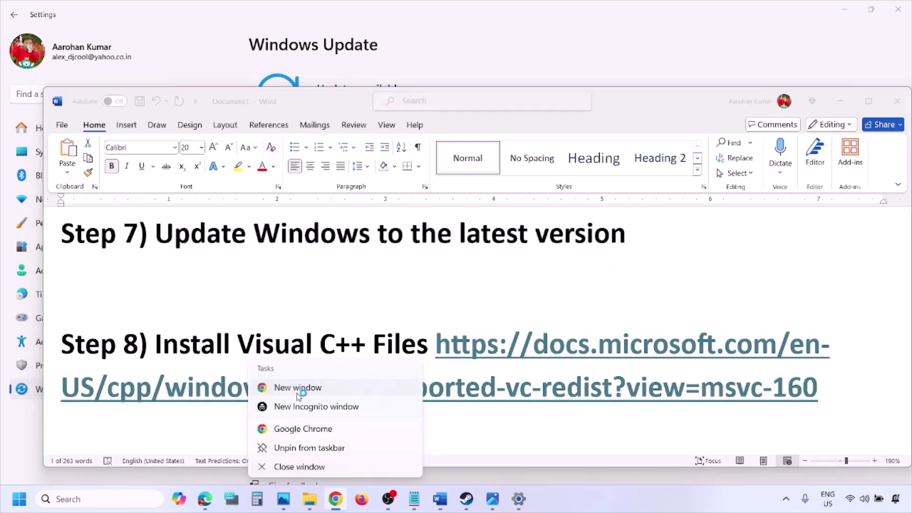
pyautogui.click(298, 387)
pyautogui.hotkey('ctrl', 'v')
pyautogui.press('Return')
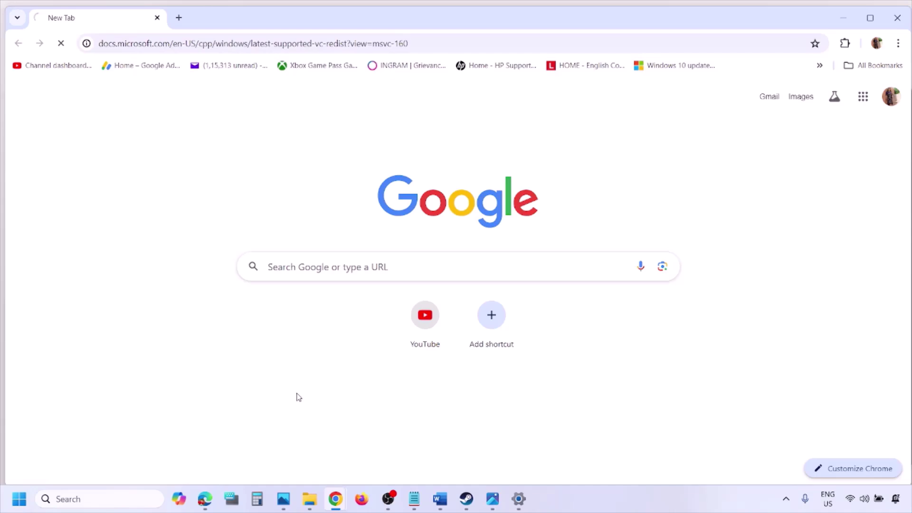
# Download the X86 package under Latest Microsoft Visual C++ Redistributable Version and run its installer with the Repair option
pyautogui.scroll(-6, 397, 279)
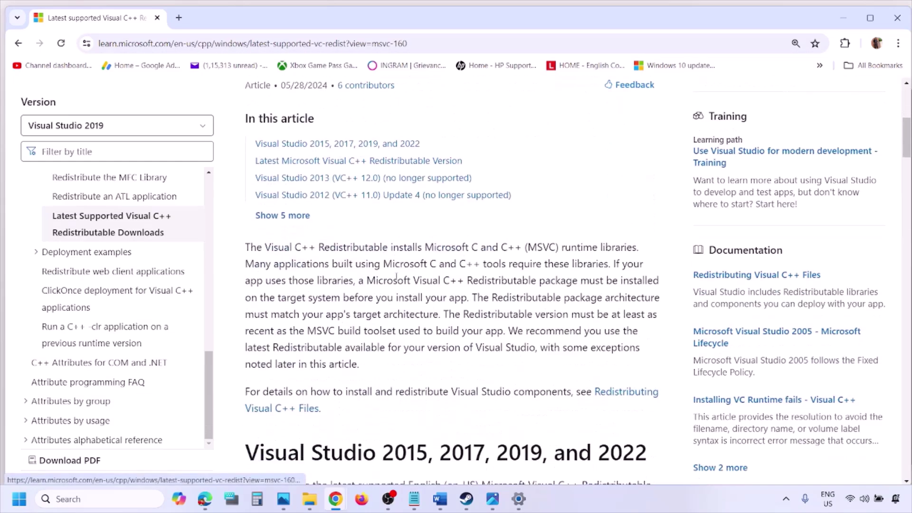
pyautogui.scroll(-4, 396, 277)
pyautogui.moveTo(293, 258); pyautogui.dragTo(612, 254)
pyautogui.scroll(-9, 399, 340)
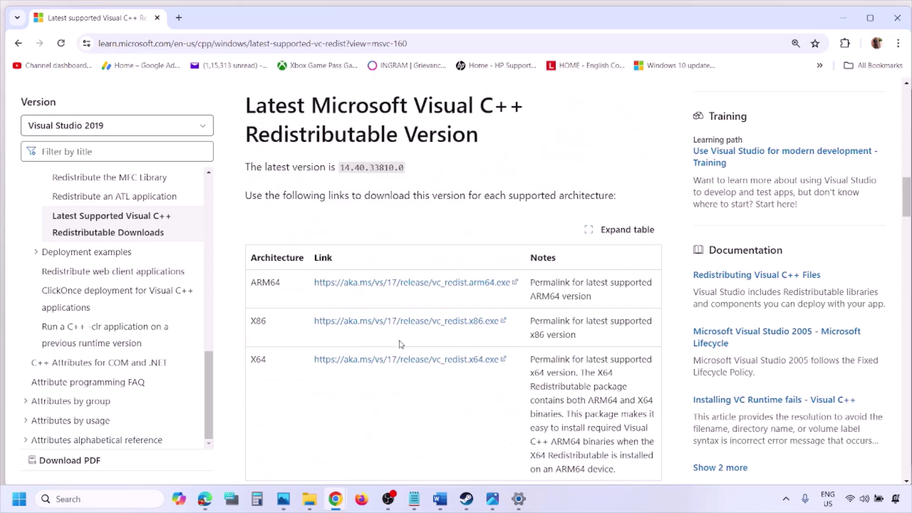
pyautogui.doubleClick(257, 273)
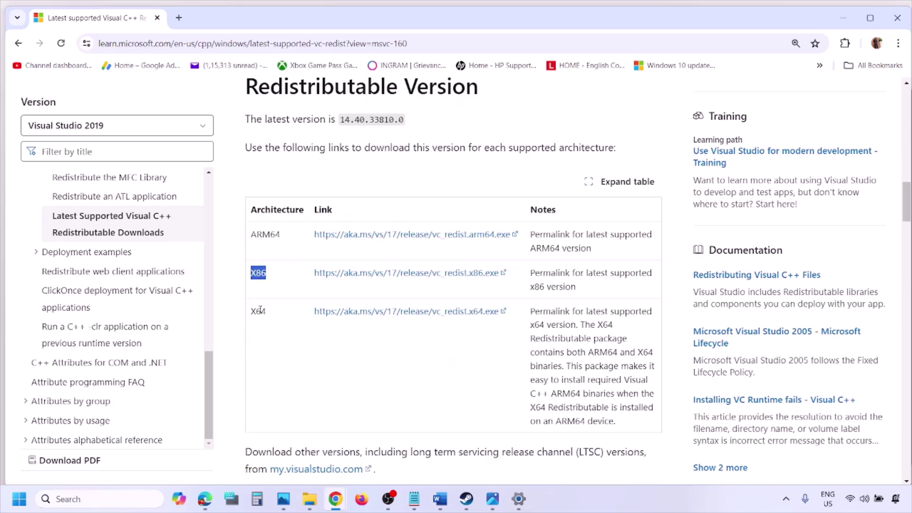
pyautogui.doubleClick(260, 312)
pyautogui.doubleClick(253, 271)
pyautogui.moveTo(253, 272); pyautogui.dragTo(449, 283)
pyautogui.click(448, 284)
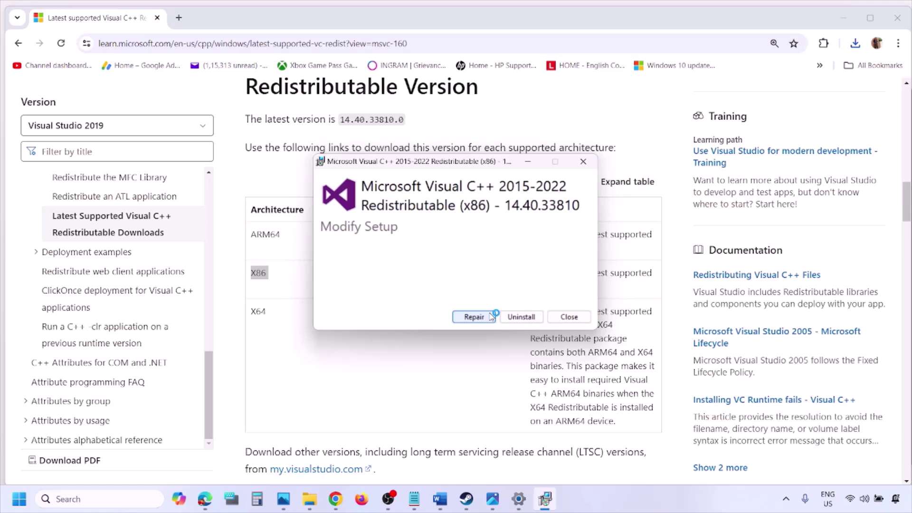
pyautogui.click(474, 317)
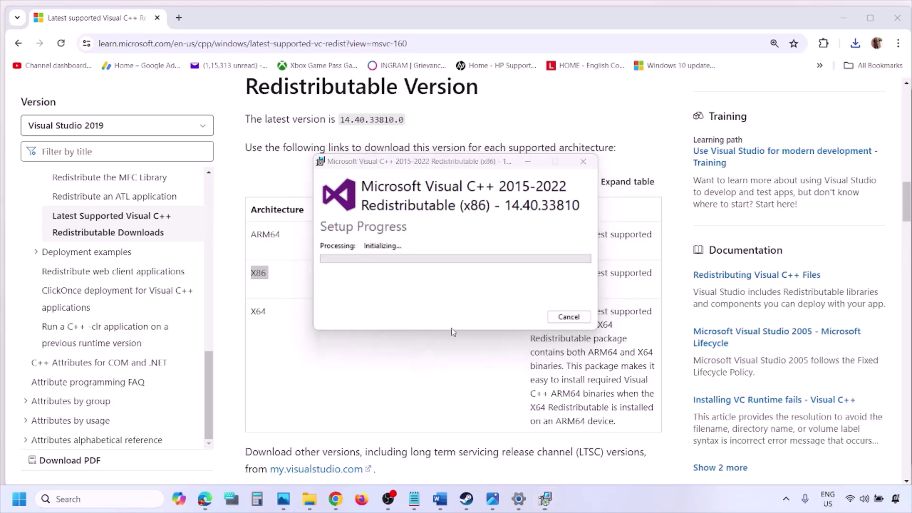
# Download the X64 Visual C++ Redistributable package, VC_redist.x64.exe, and run its installer with the Repair option
pyautogui.doubleClick(255, 313)
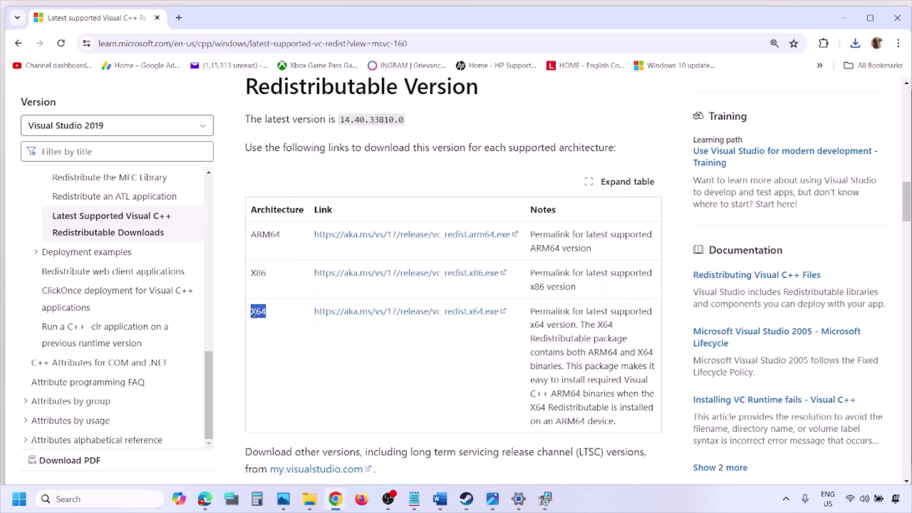
pyautogui.click(413, 314)
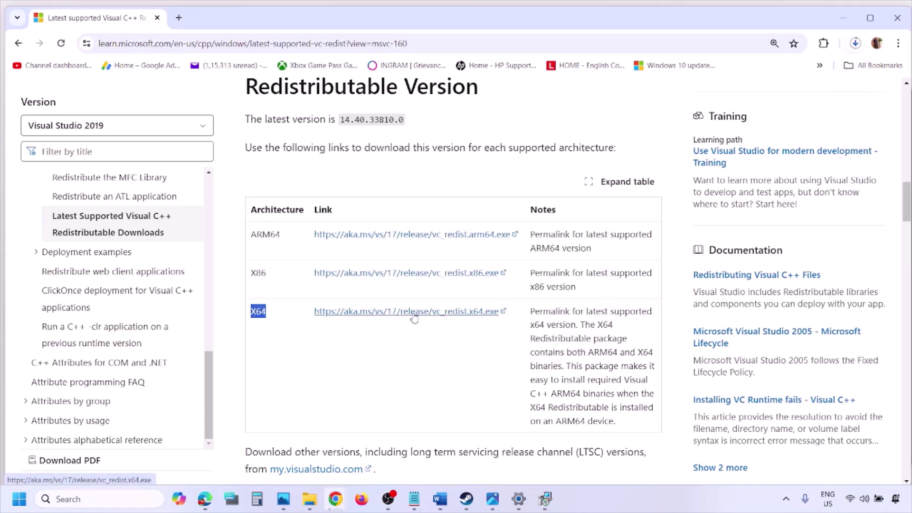
pyautogui.click(546, 504)
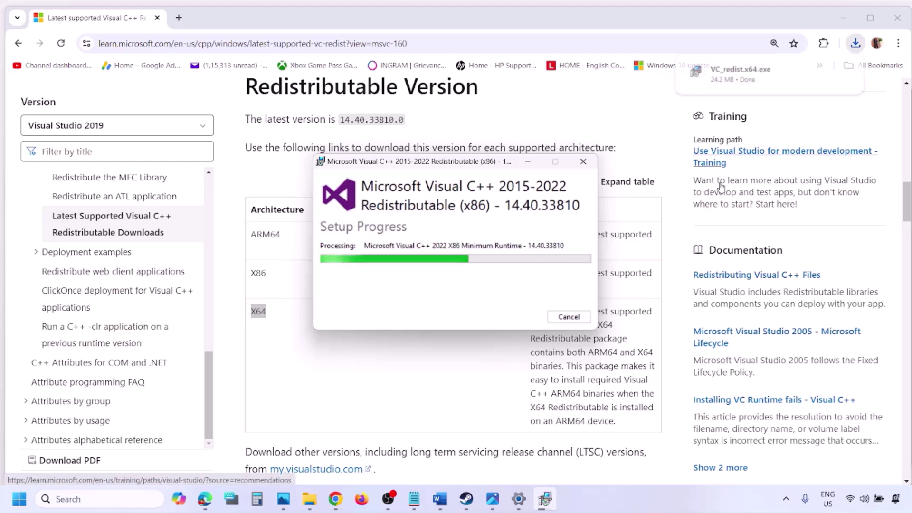
pyautogui.click(593, 214)
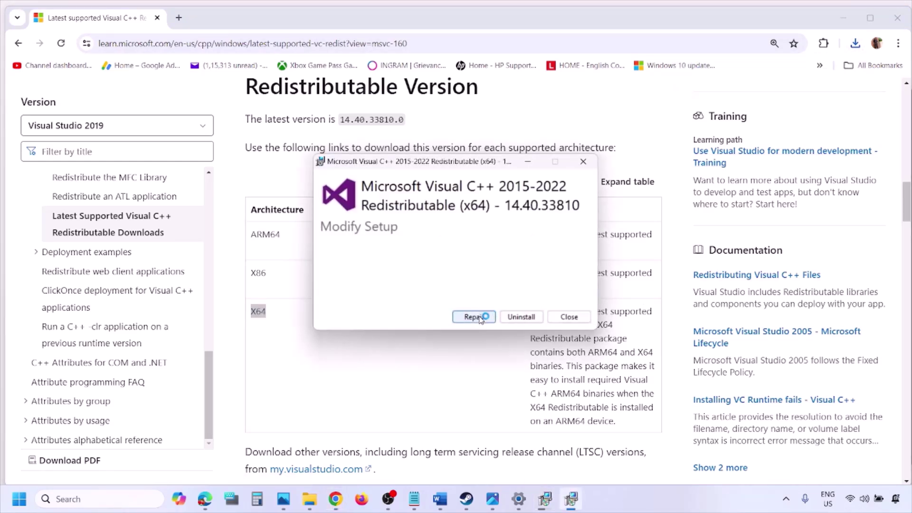
pyautogui.click(475, 317)
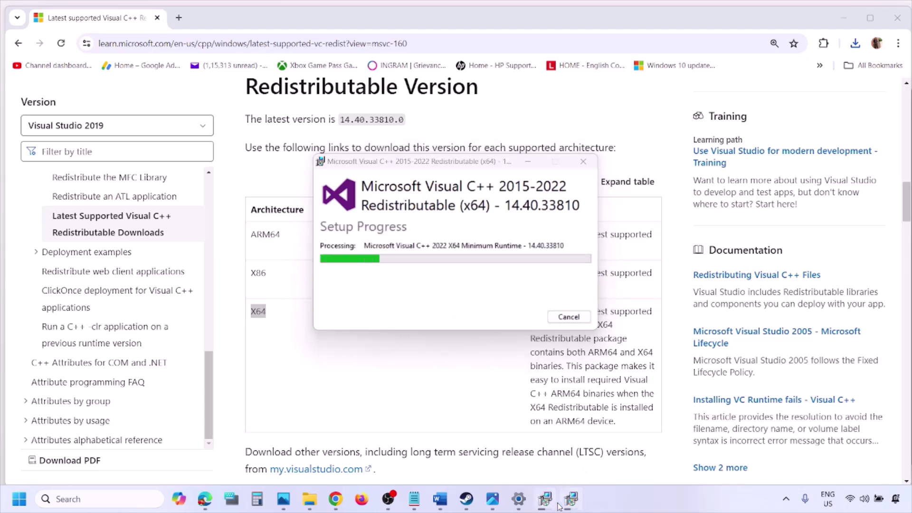
pyautogui.moveTo(501, 162); pyautogui.dragTo(290, 204)
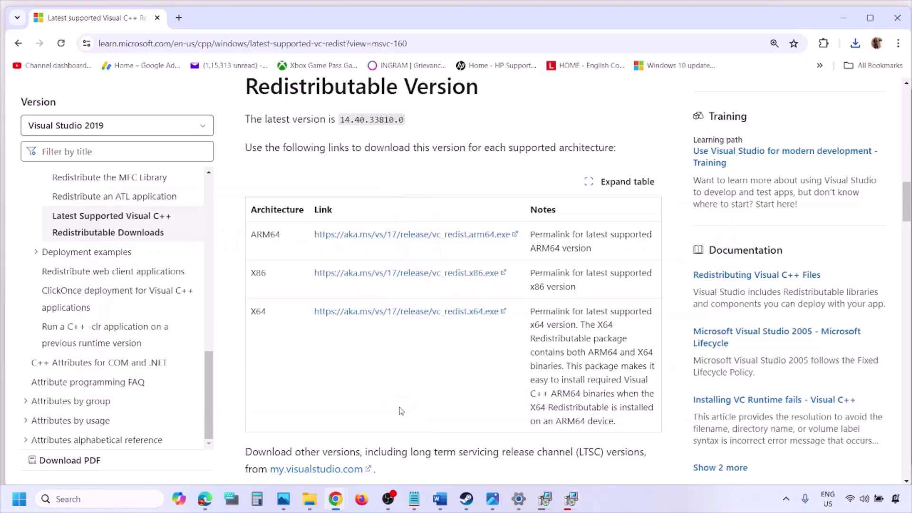
# Show the Windows power options with Restart over the Visual C++ download page and dismiss them
pyautogui.click(19, 499)
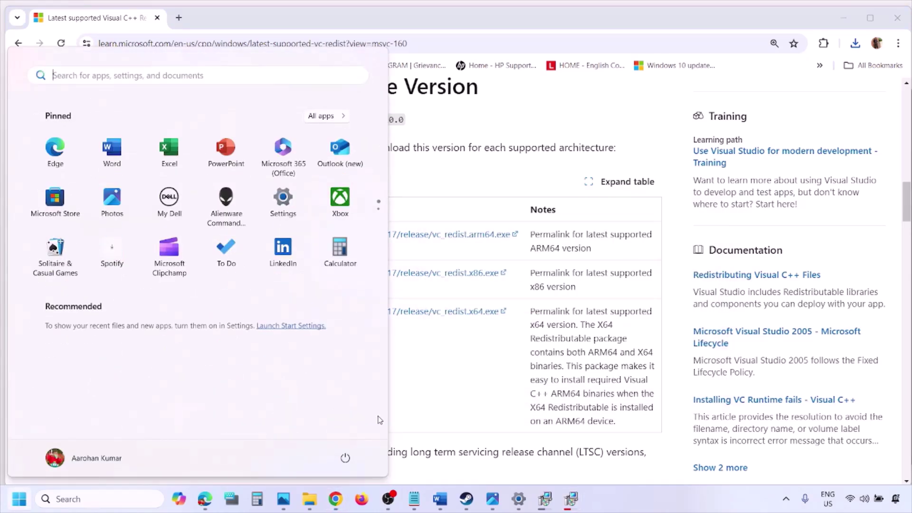
pyautogui.click(345, 459)
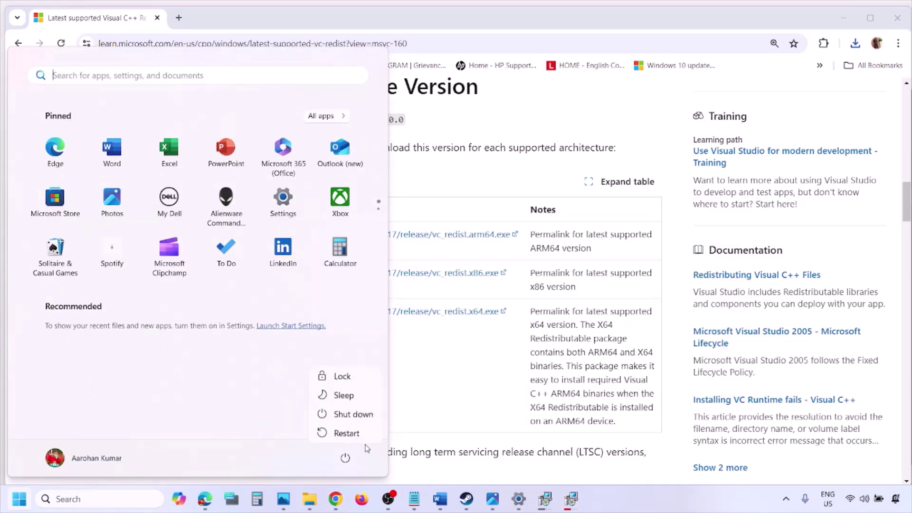
pyautogui.click(473, 404)
pyautogui.click(472, 402)
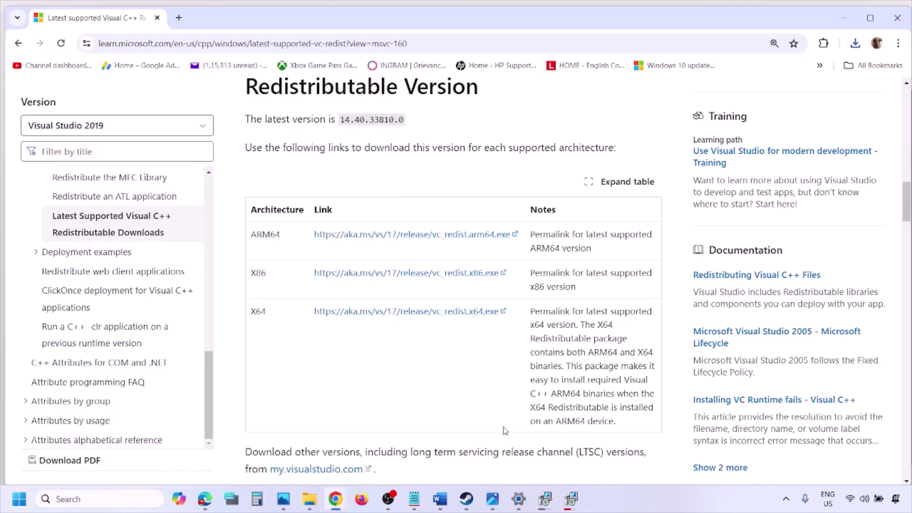
# Switch to the Word document, go to Step 9 about unplugging external devices, and maximize the window
pyautogui.click(440, 499)
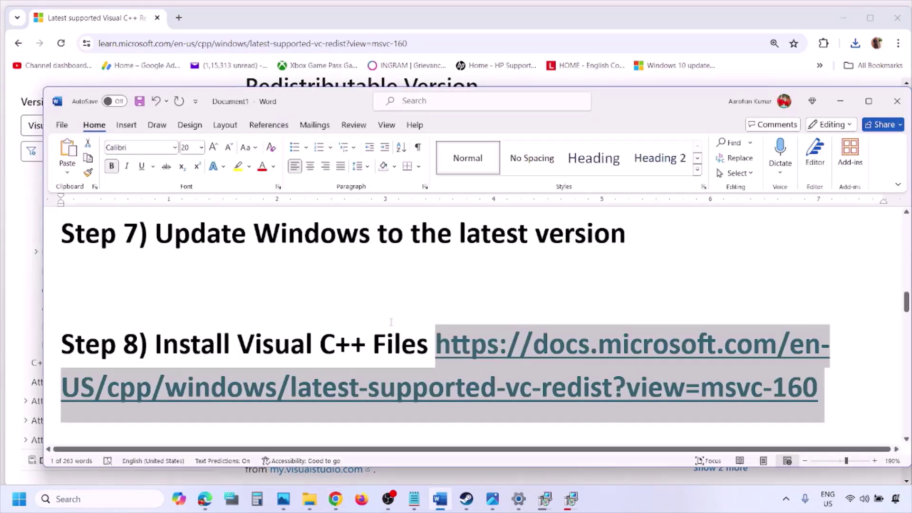
pyautogui.scroll(-5, 391, 322)
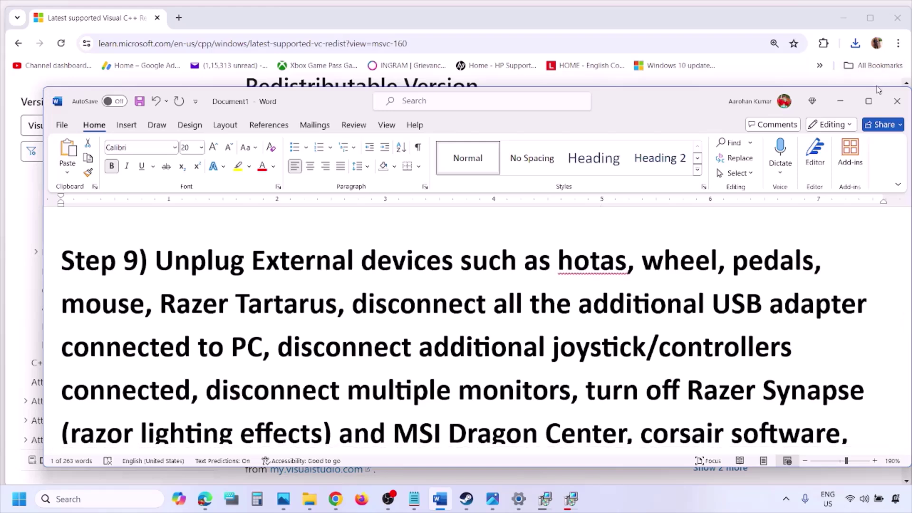
pyautogui.click(868, 101)
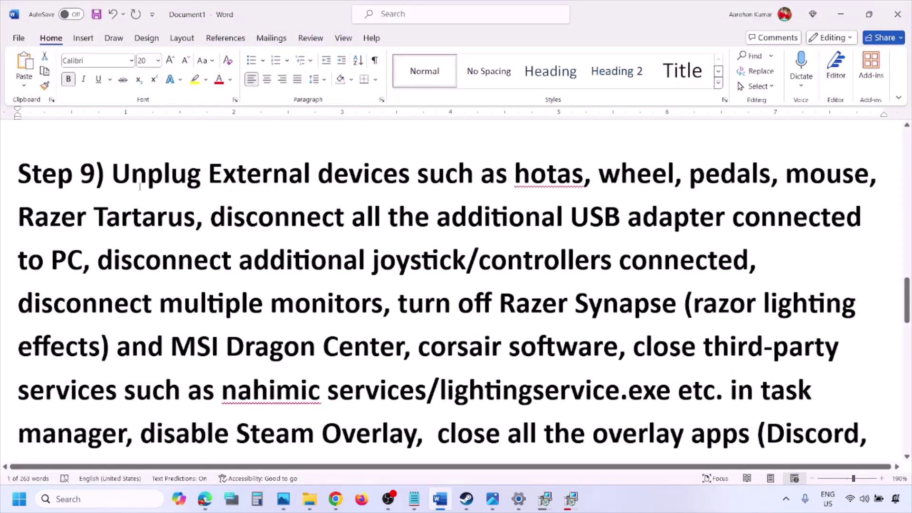
# Highlight the Step 9 text on unplugging external devices, disconnecting additional joysticks or controllers, and disconnecting multiple monitors
pyautogui.moveTo(115, 178); pyautogui.dragTo(677, 217)
pyautogui.click(676, 216)
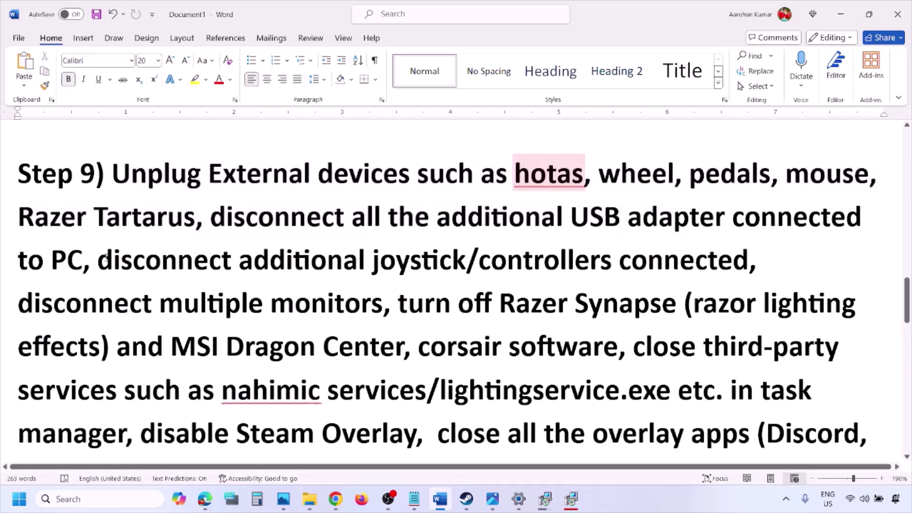
pyautogui.moveTo(104, 261); pyautogui.dragTo(749, 264)
pyautogui.click(606, 285)
pyautogui.moveTo(35, 306); pyautogui.dragTo(315, 308)
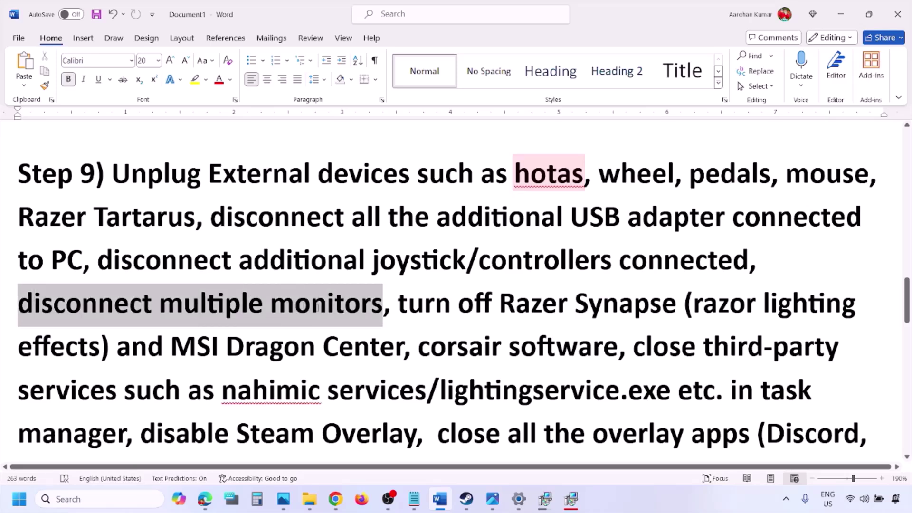
# Highlight the Step 9 passage from turning off Razer Synapse to closing third-party services in task manager, and "disable Steam Overlay"
pyautogui.scroll(-1, 401, 252)
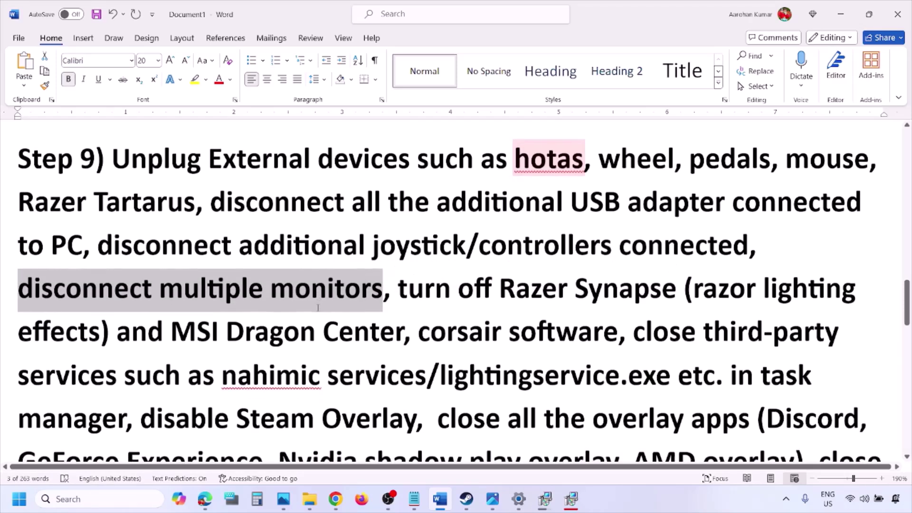
pyautogui.moveTo(402, 250); pyautogui.dragTo(326, 338)
pyautogui.moveTo(208, 380); pyautogui.dragTo(130, 380)
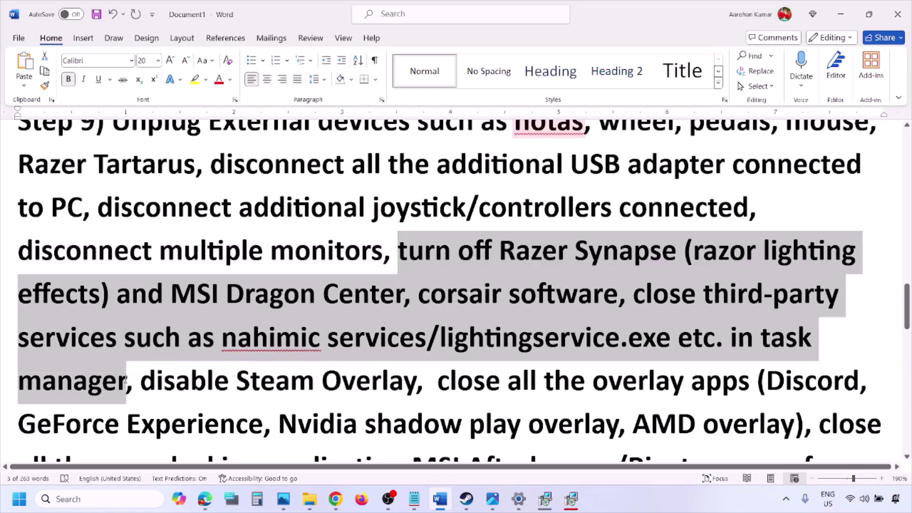
pyautogui.scroll(-1, 183, 321)
pyautogui.moveTo(141, 329); pyautogui.dragTo(418, 331)
# View the picture 0.png of a Steam library game's Properties option in the image viewer and advance to the following picture
pyautogui.click(630, 504)
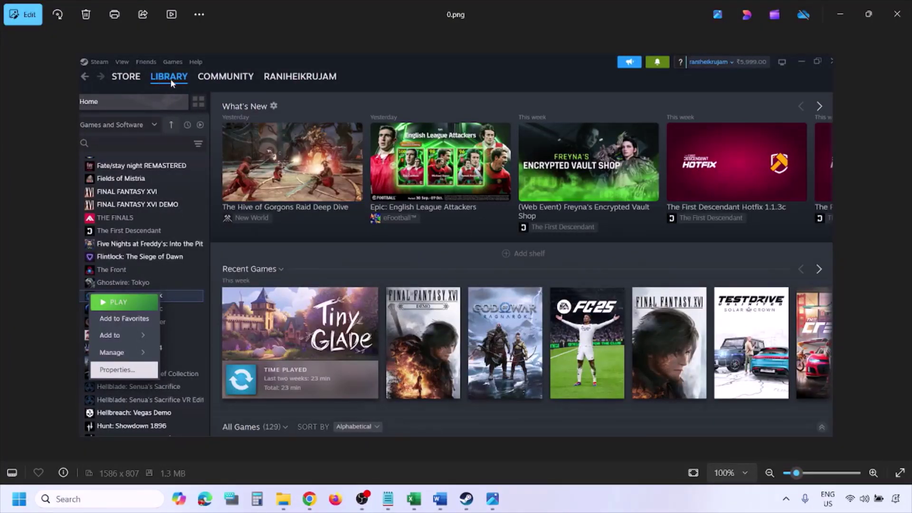
pyautogui.scroll(1, 170, 79)
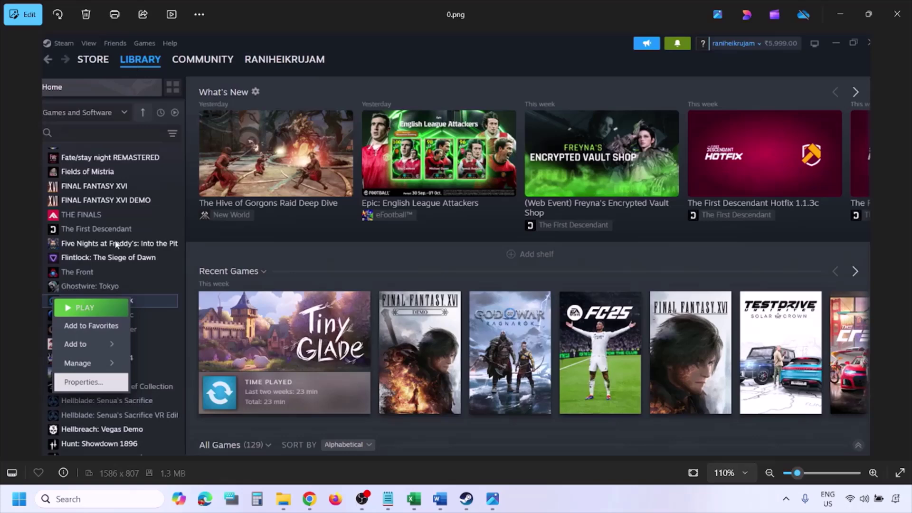
pyautogui.scroll(-1, 116, 245)
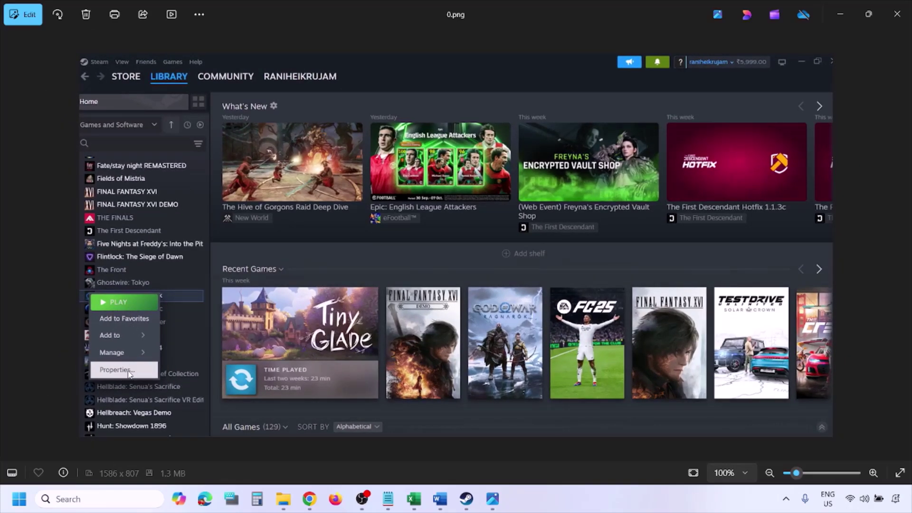
pyautogui.press('Right')
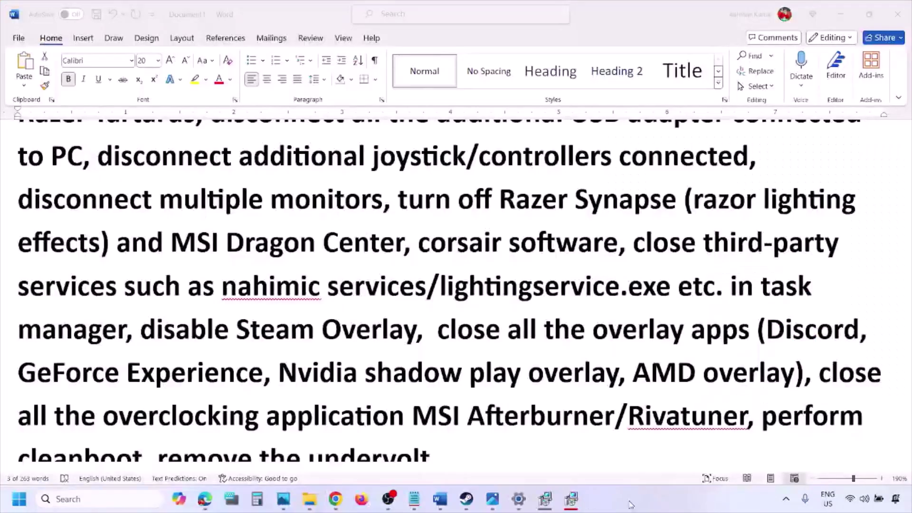
# Turn off the in-game overlay in Discord's Game Overlay settings and in the general settings of GeForce Experience
pyautogui.scroll(-2, 545, 379)
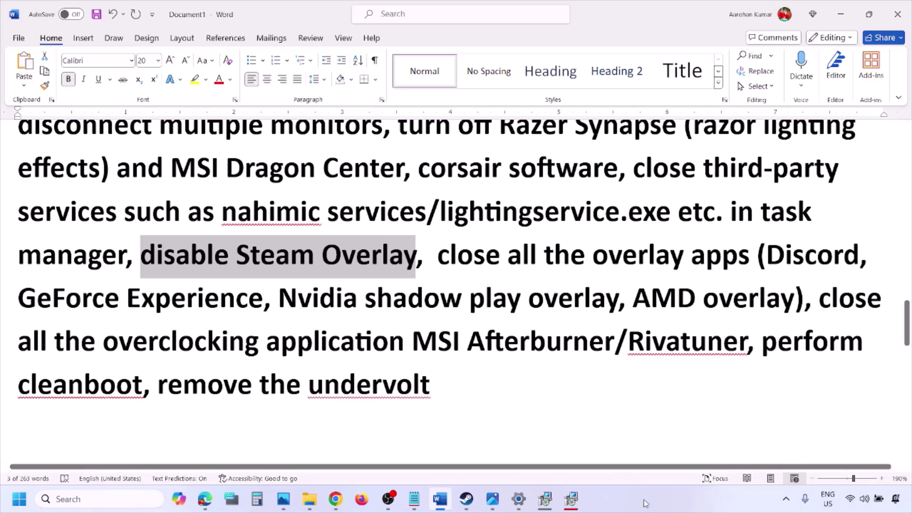
pyautogui.click(145, 314)
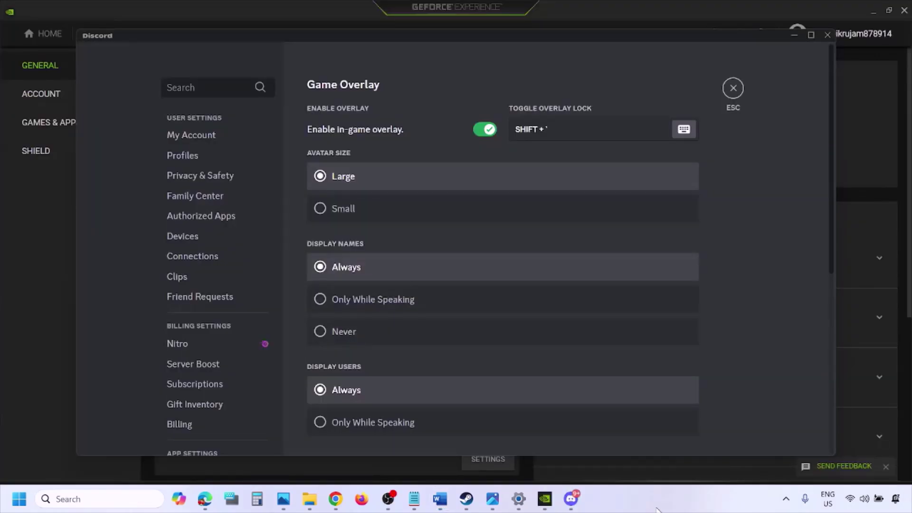
pyautogui.scroll(-8, 225, 255)
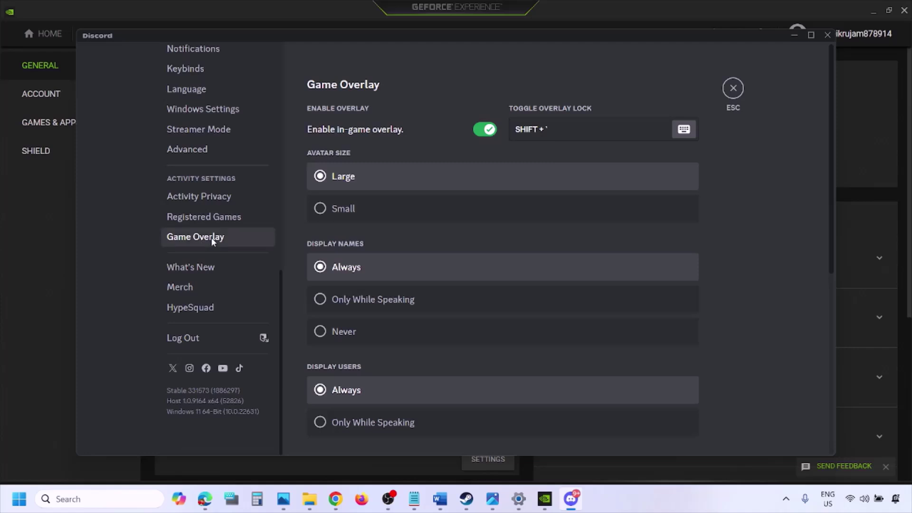
pyautogui.click(478, 132)
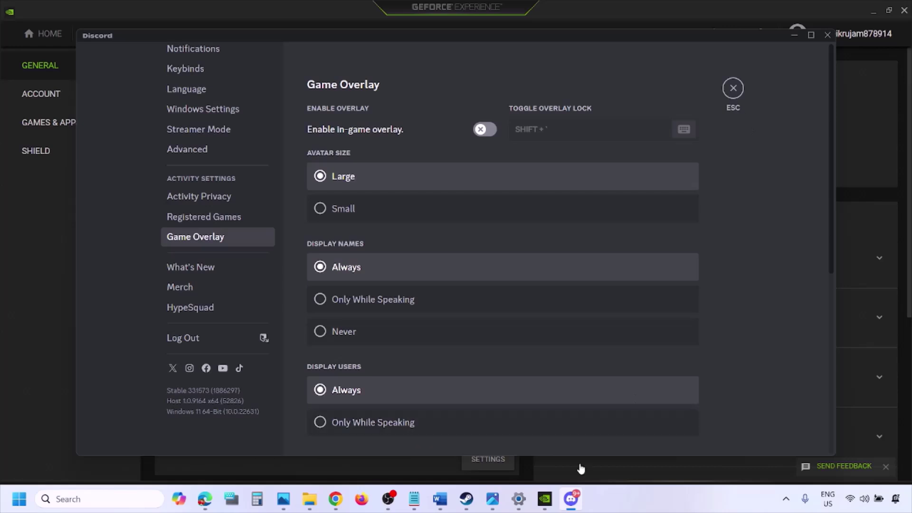
pyautogui.click(545, 499)
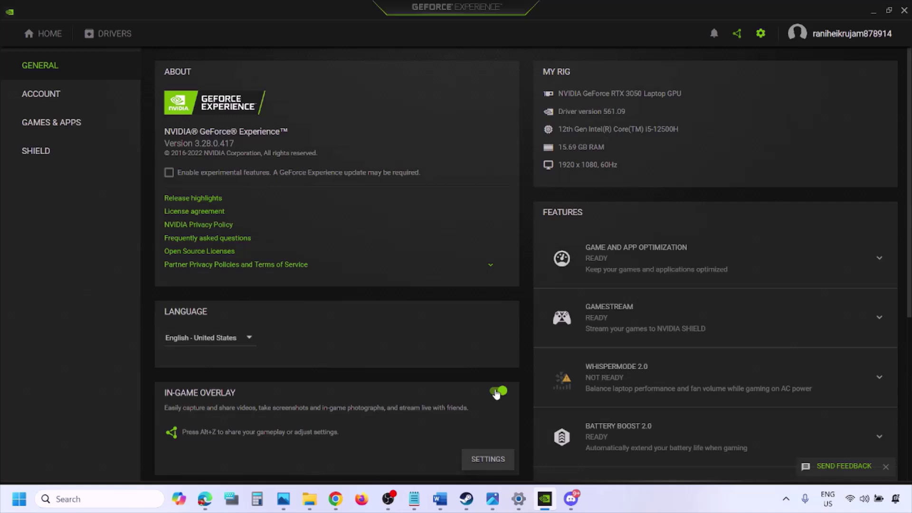
pyautogui.click(496, 393)
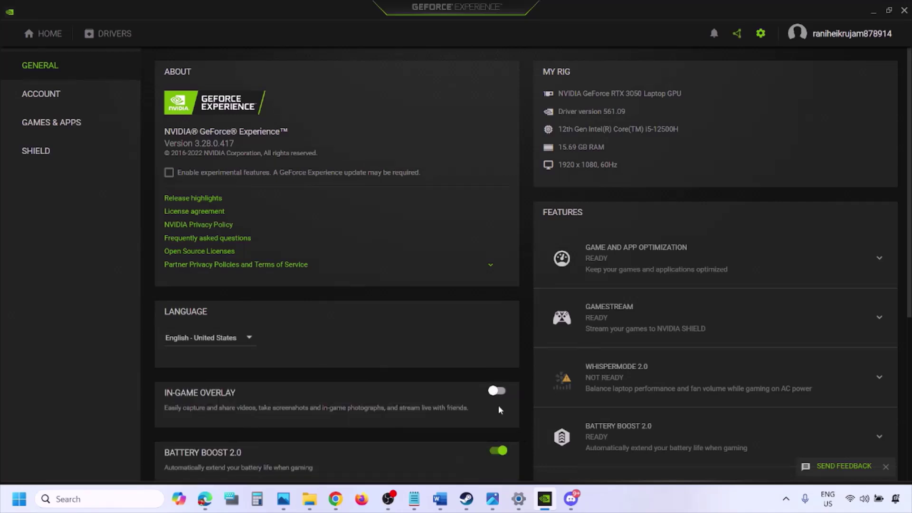
# Switch back to the Word document and highlight "close all the overlay apps" in Step 9
pyautogui.click(440, 499)
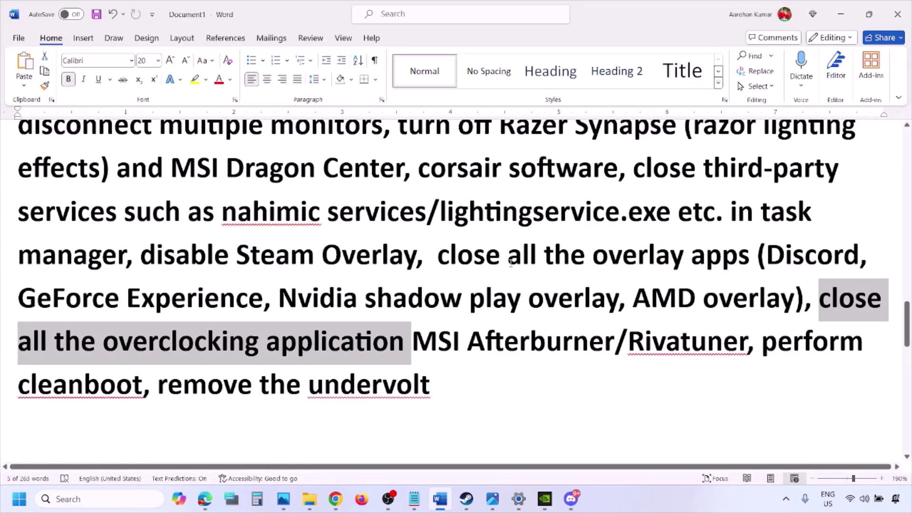
pyautogui.scroll(3, 655, 167)
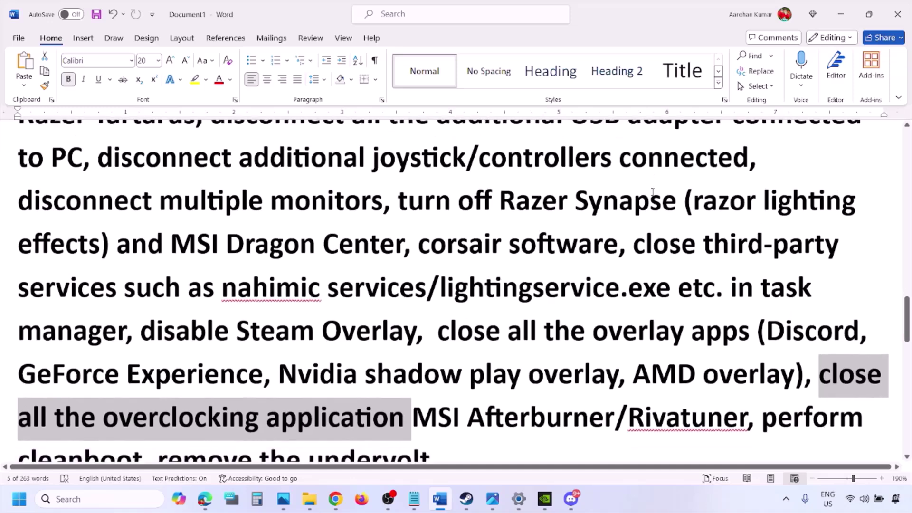
pyautogui.scroll(-2, 455, 280)
pyautogui.moveTo(450, 278); pyautogui.dragTo(712, 285)
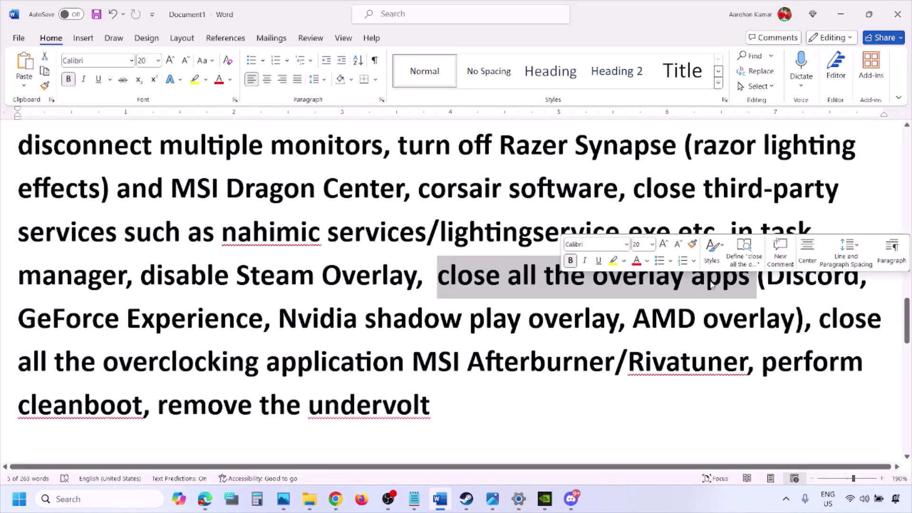
pyautogui.moveTo(438, 279); pyautogui.dragTo(756, 284)
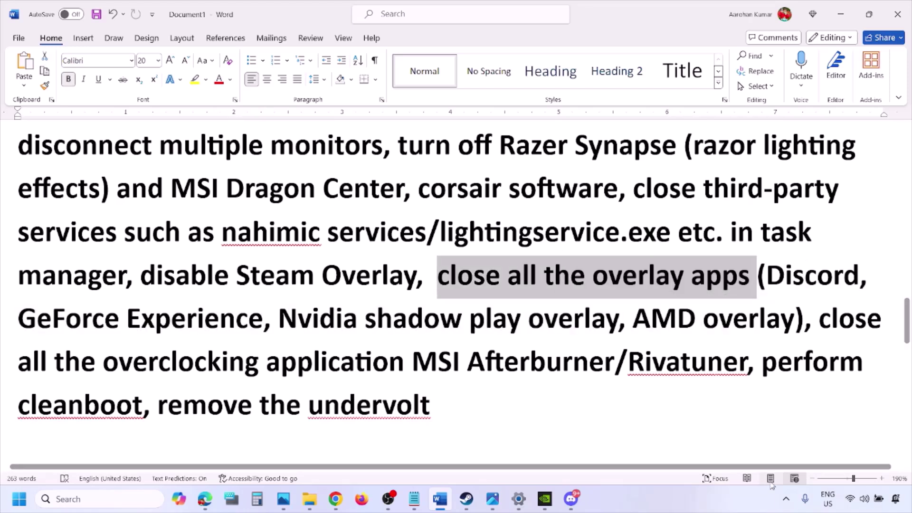
# Quit Discord, the NVIDIA background app and two other apps running in the system tray
pyautogui.click(786, 499)
pyautogui.rightClick(762, 439)
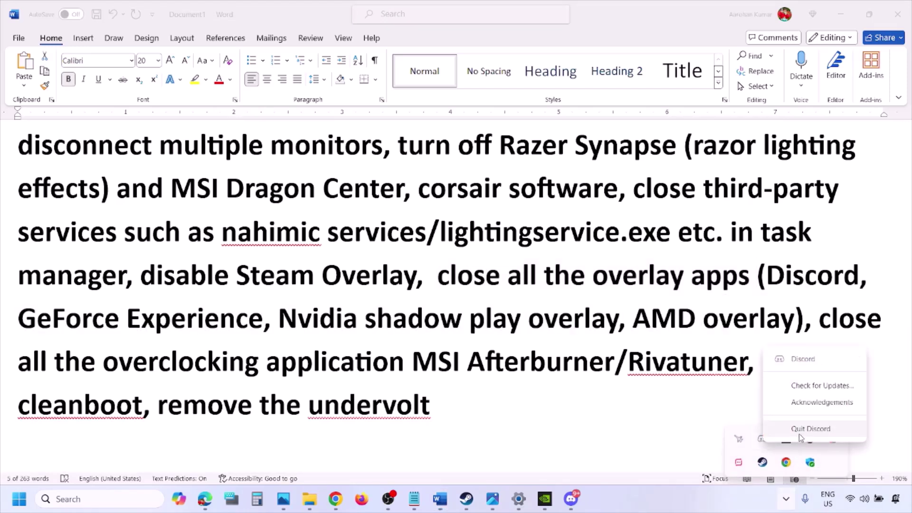
pyautogui.click(808, 430)
pyautogui.rightClick(762, 441)
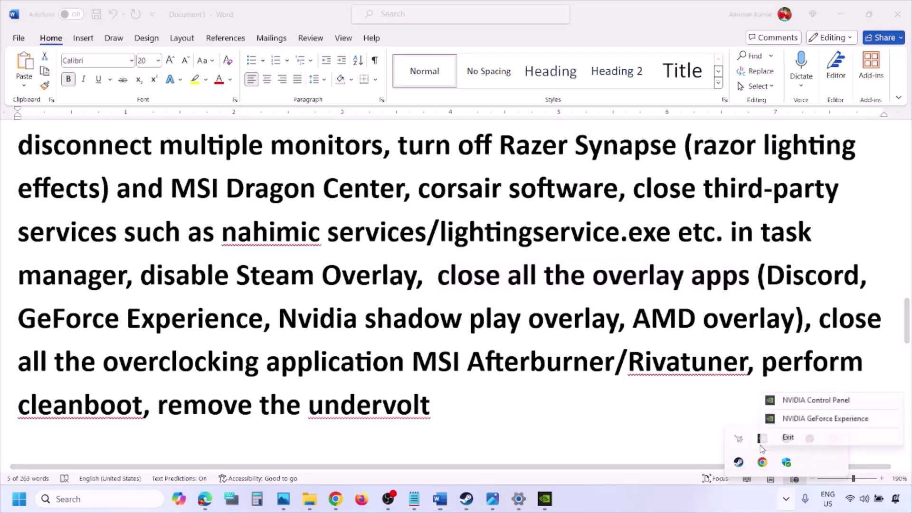
pyautogui.click(767, 435)
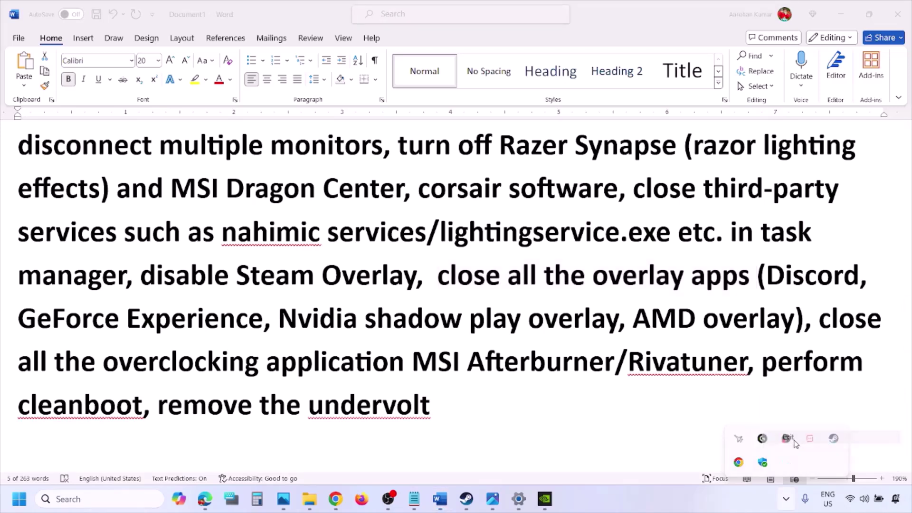
pyautogui.rightClick(762, 440)
pyautogui.click(753, 471)
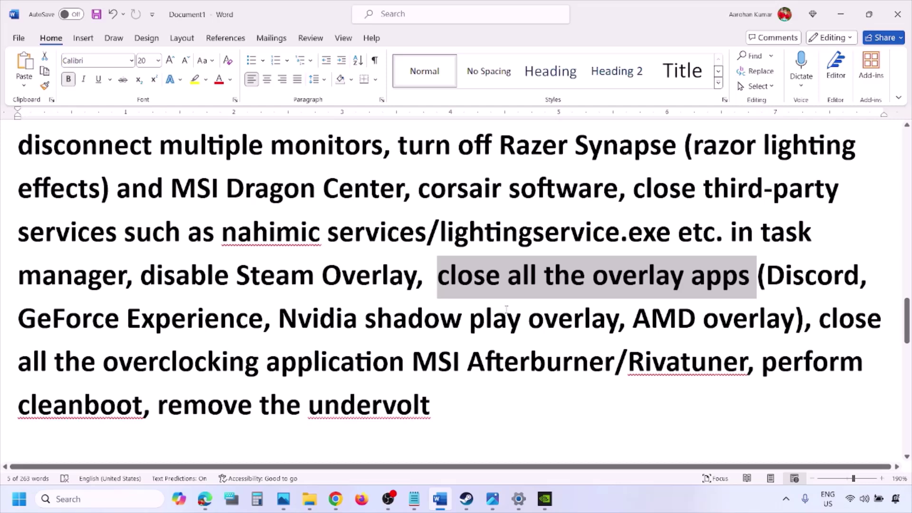
pyautogui.click(786, 499)
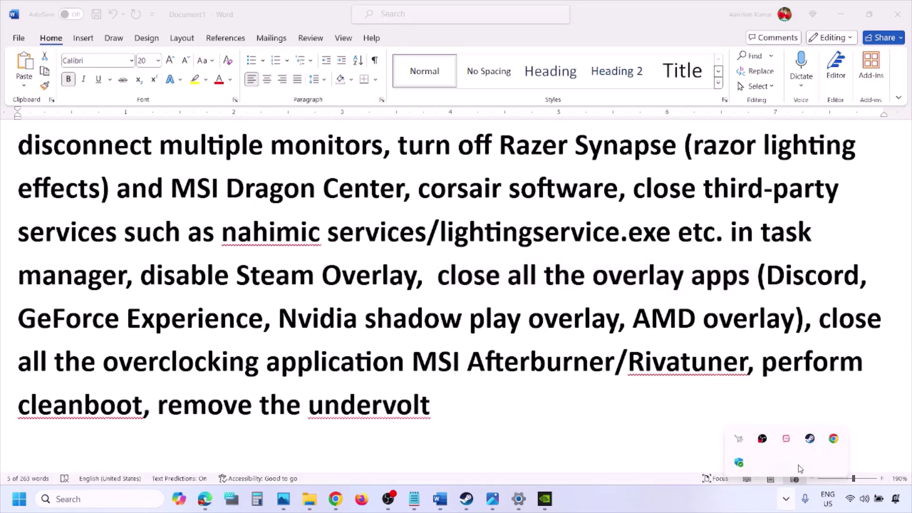
pyautogui.rightClick(786, 438)
pyautogui.click(808, 435)
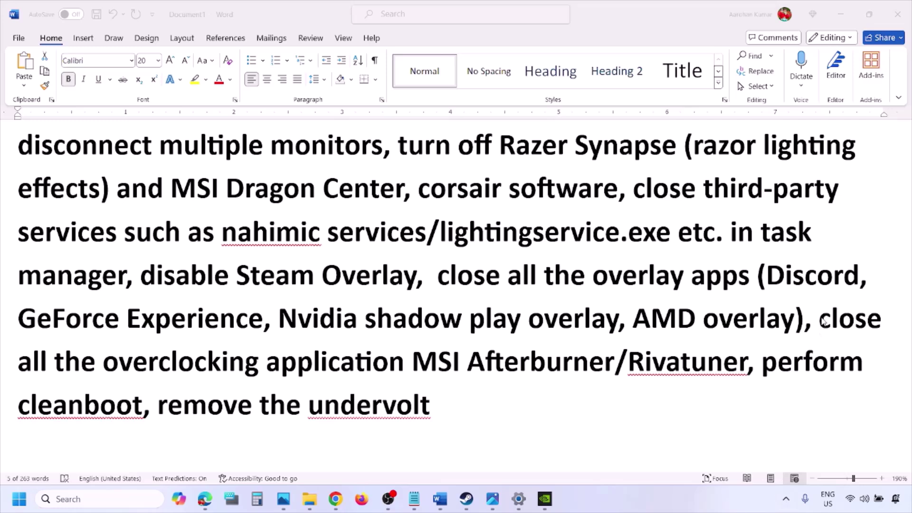
# Highlight the Step 9 text on closing overclocking applications and exit MSI Afterburner from the system tray
pyautogui.moveTo(820, 321); pyautogui.dragTo(437, 364)
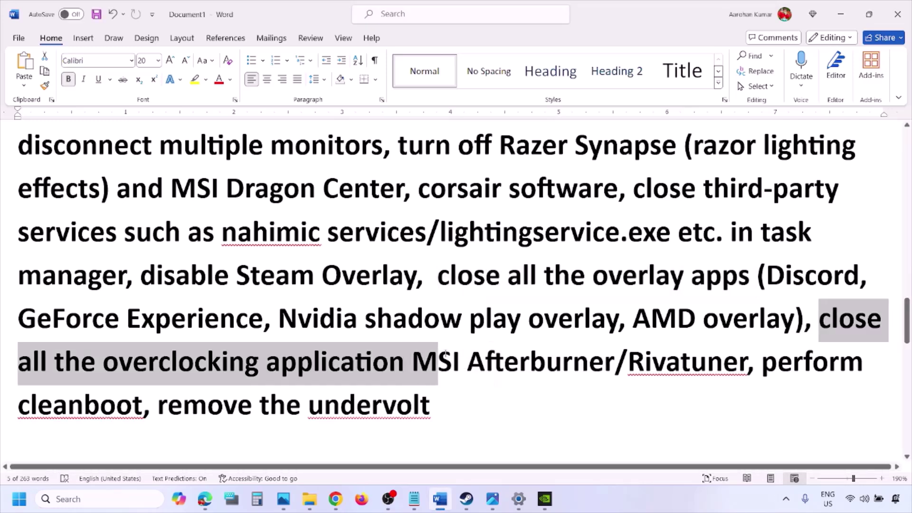
pyautogui.click(786, 502)
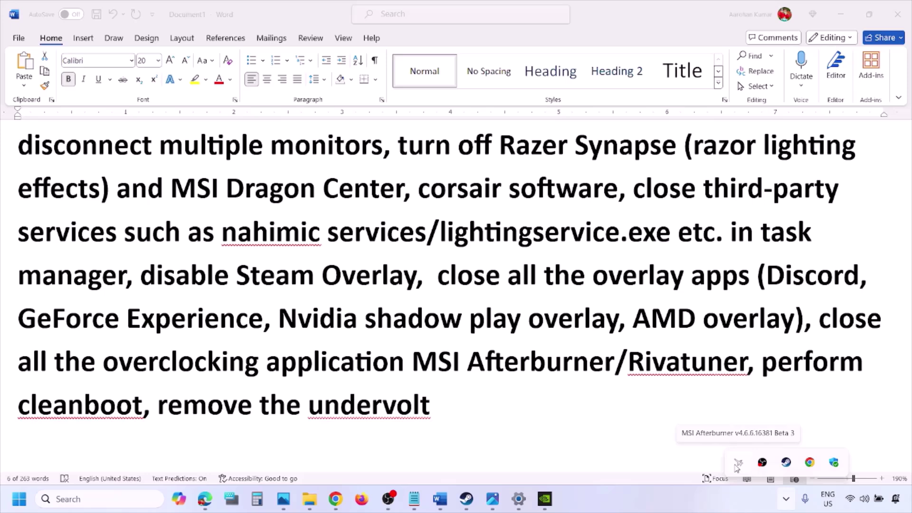
pyautogui.rightClick(739, 464)
pyautogui.click(764, 457)
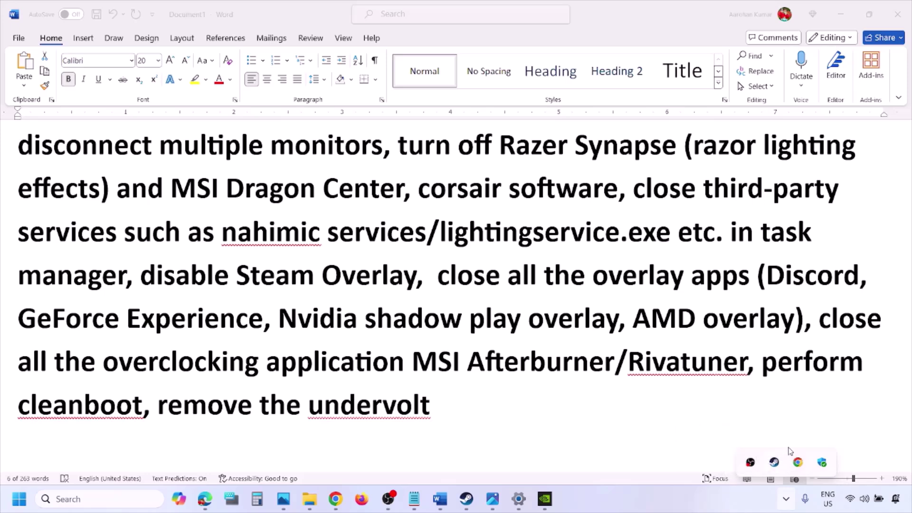